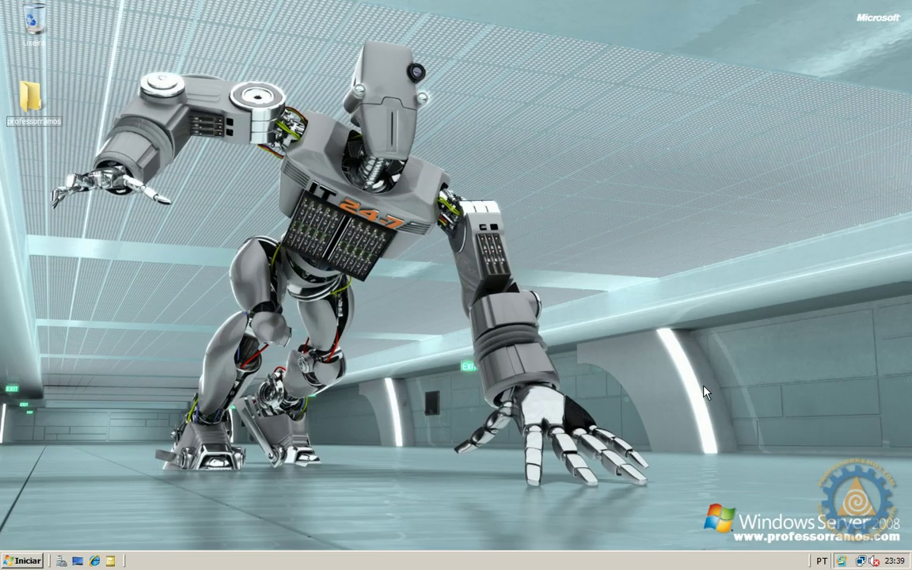
Step: Open Gerenciador de Servidores maximized and start the wizard for adding functions to the server
click(61, 562)
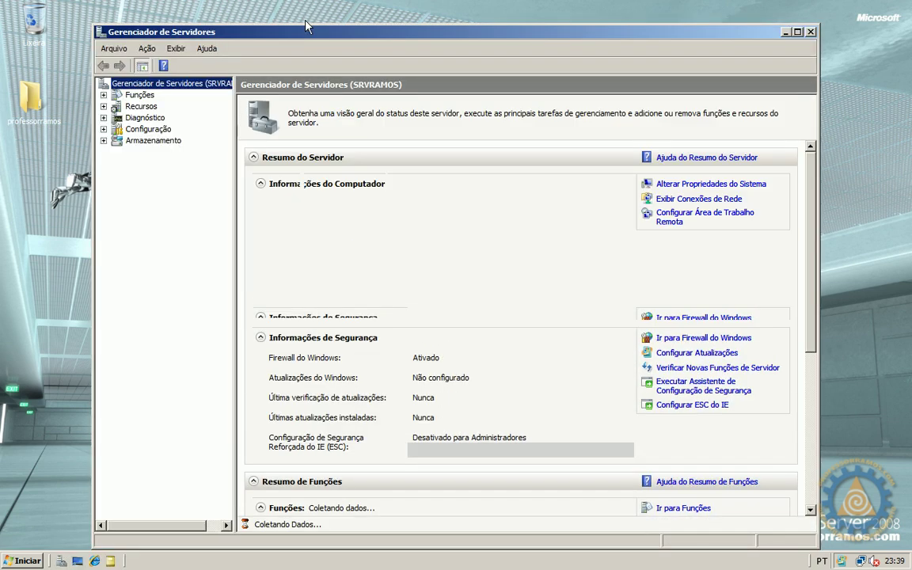
double_click(302, 35)
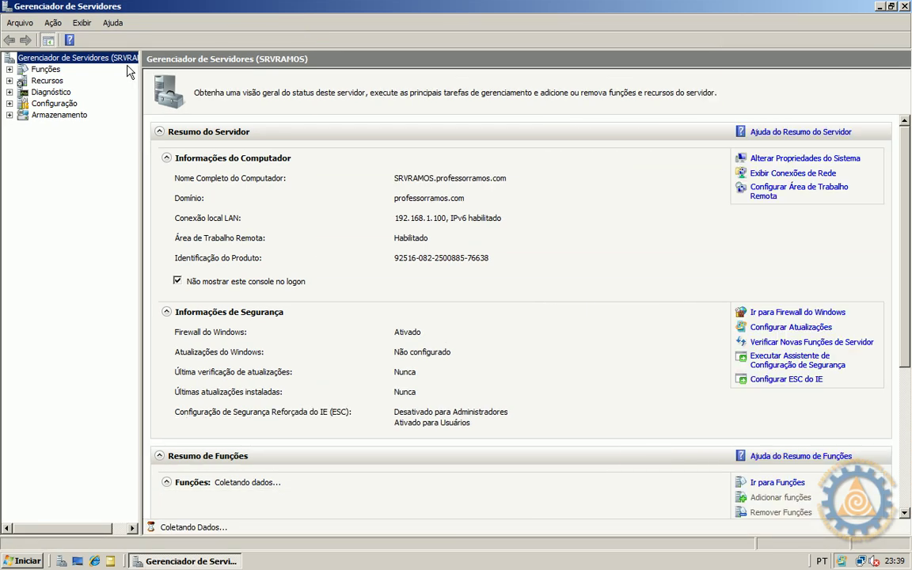
right_click(45, 73)
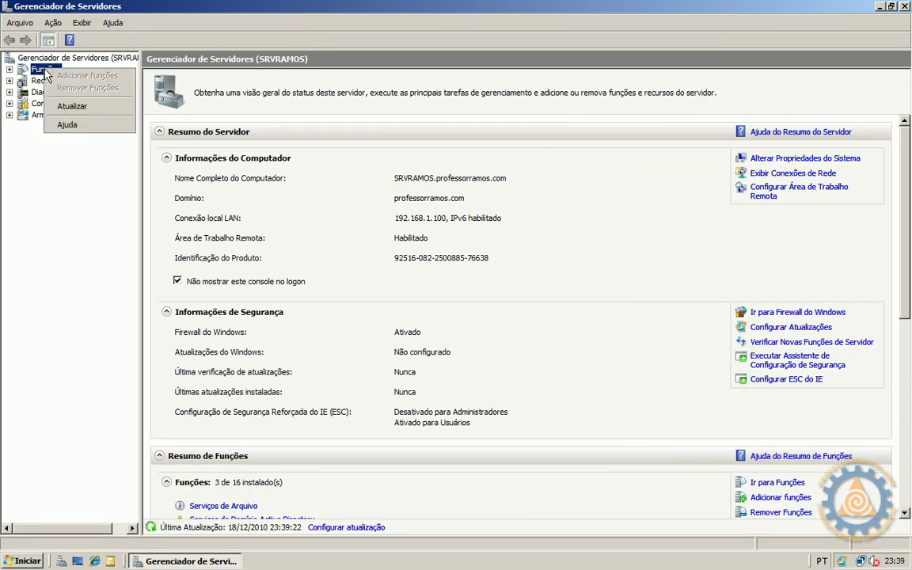
click(38, 72)
right_click(38, 72)
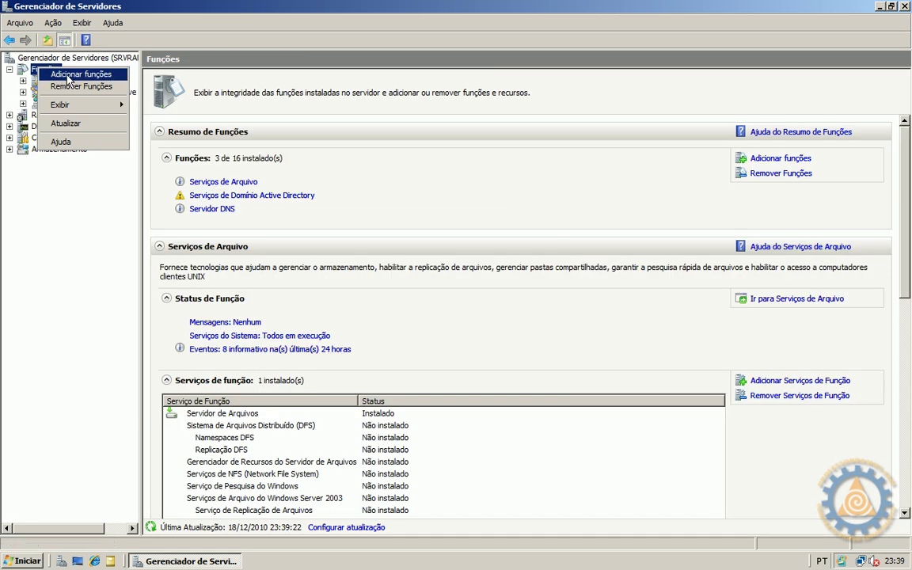
click(69, 75)
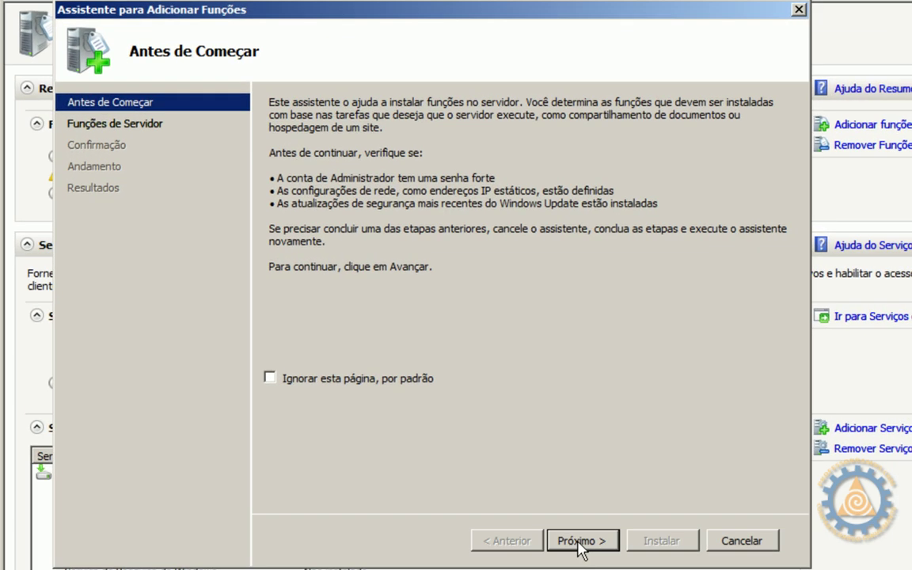
Step: Select the Servidor DHCP role for installation and continue past its introduction
click(566, 463)
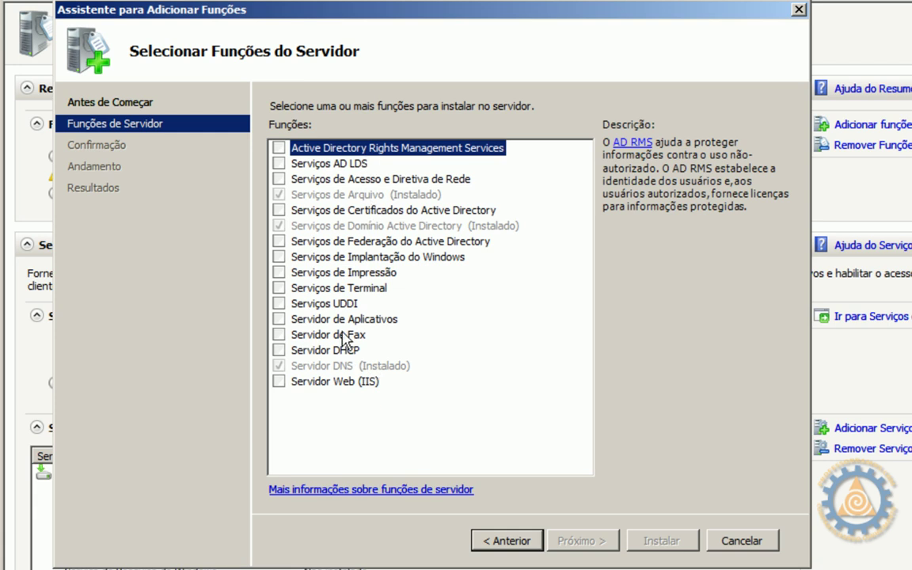
click(328, 351)
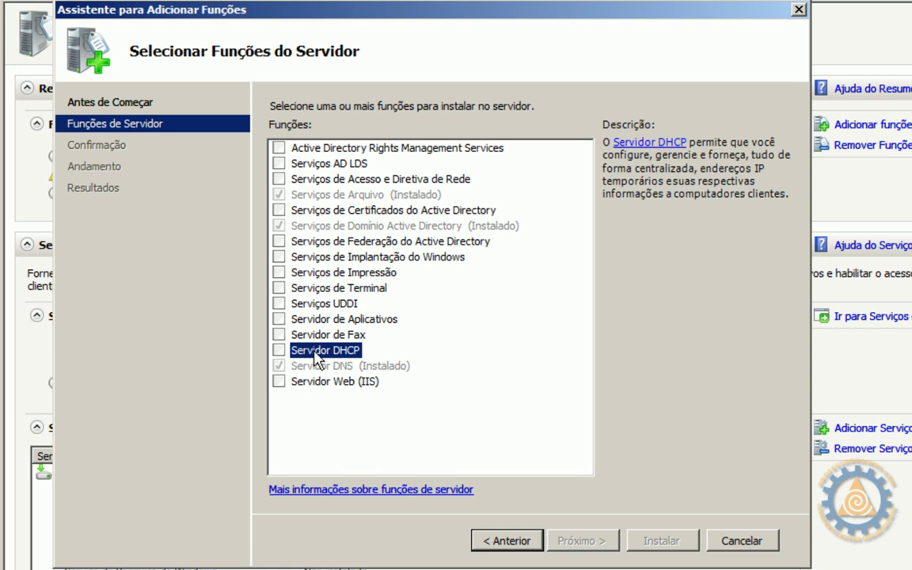
click(280, 350)
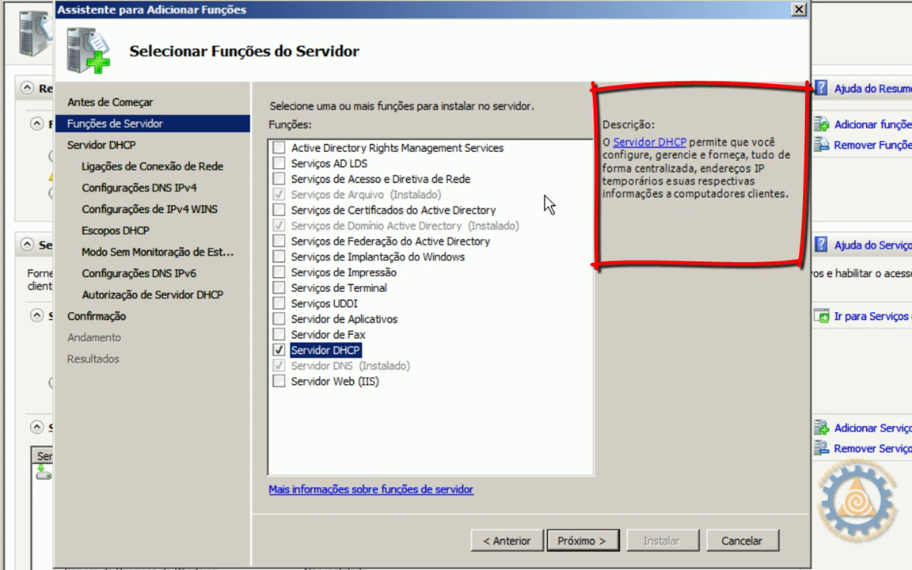
click(593, 549)
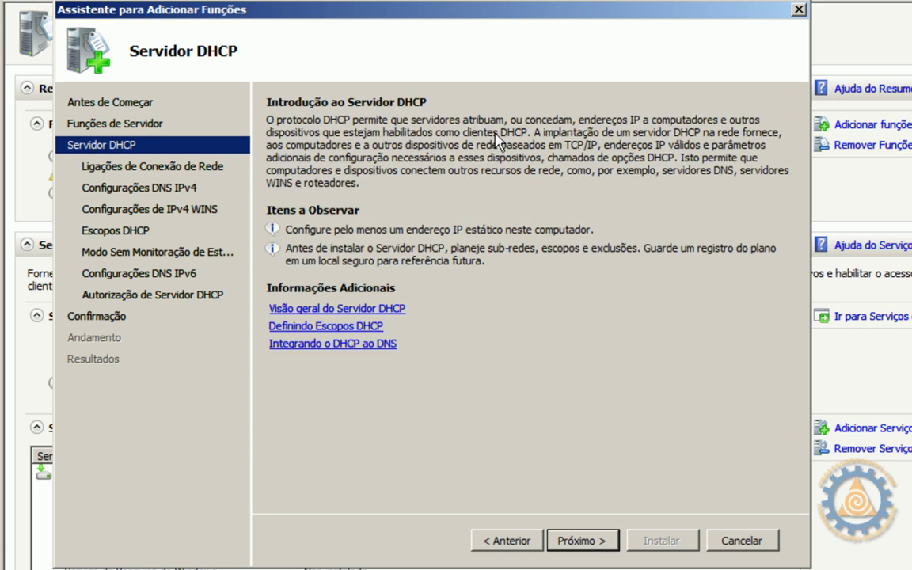
click(582, 542)
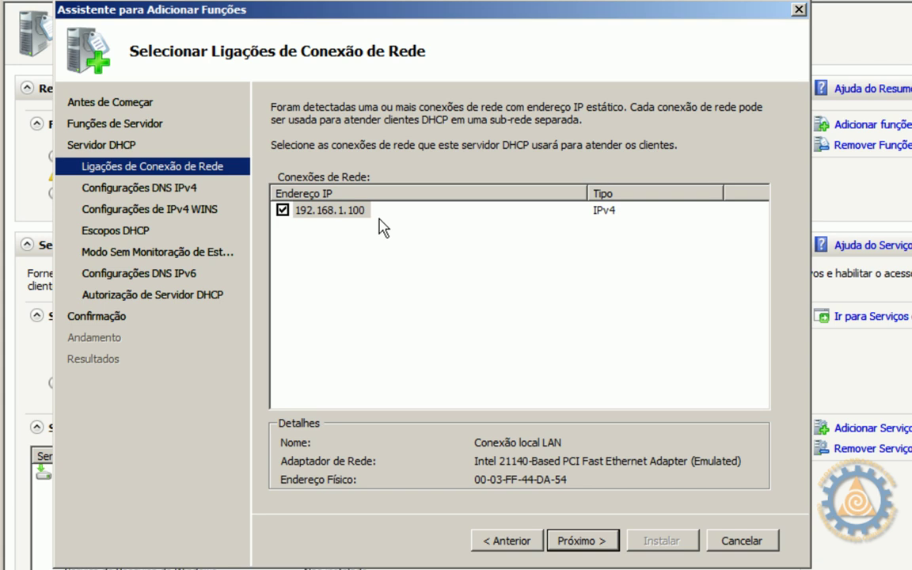
Step: Accept the 192.168.1.100 network connection and proposed IPv4 DNS settings, keeping WINS as not required for this network
click(598, 545)
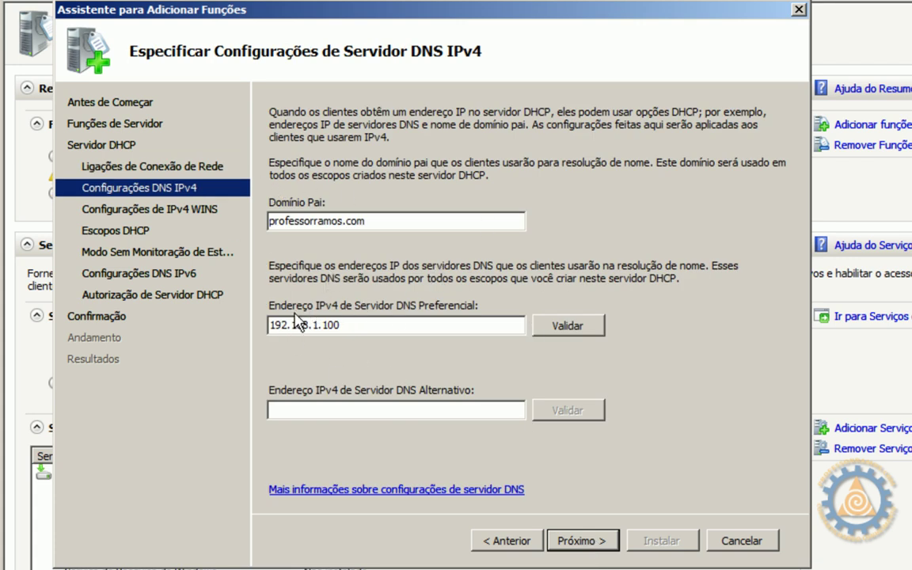
click(595, 543)
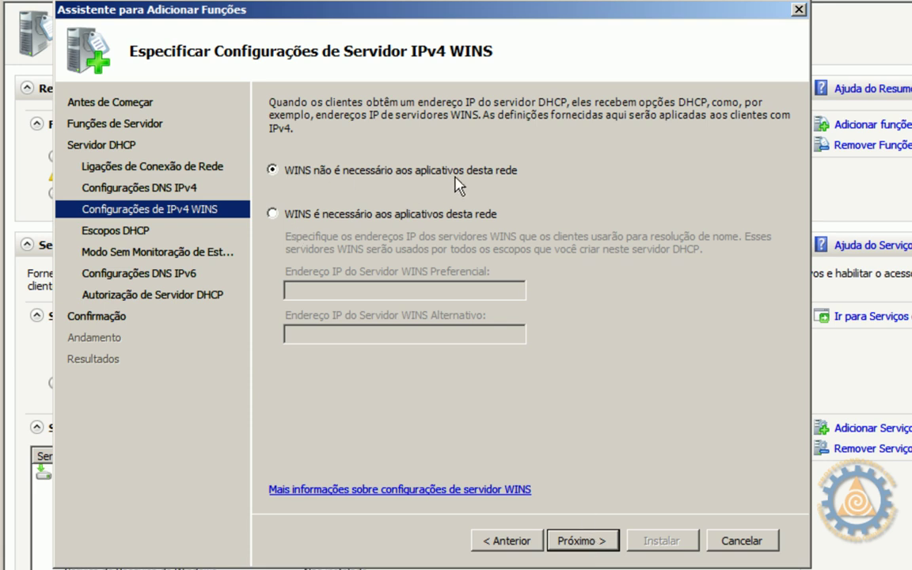
key(shift+Tab)
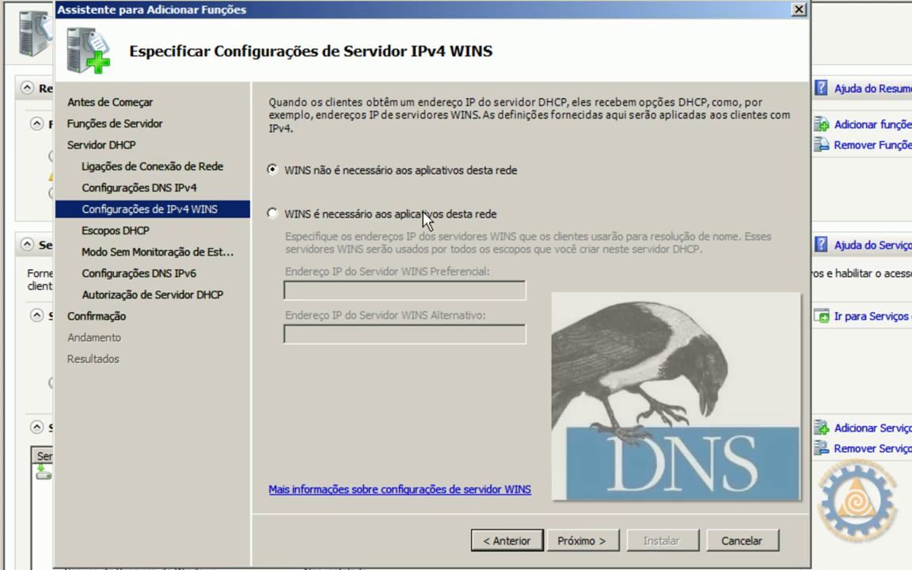
click(591, 541)
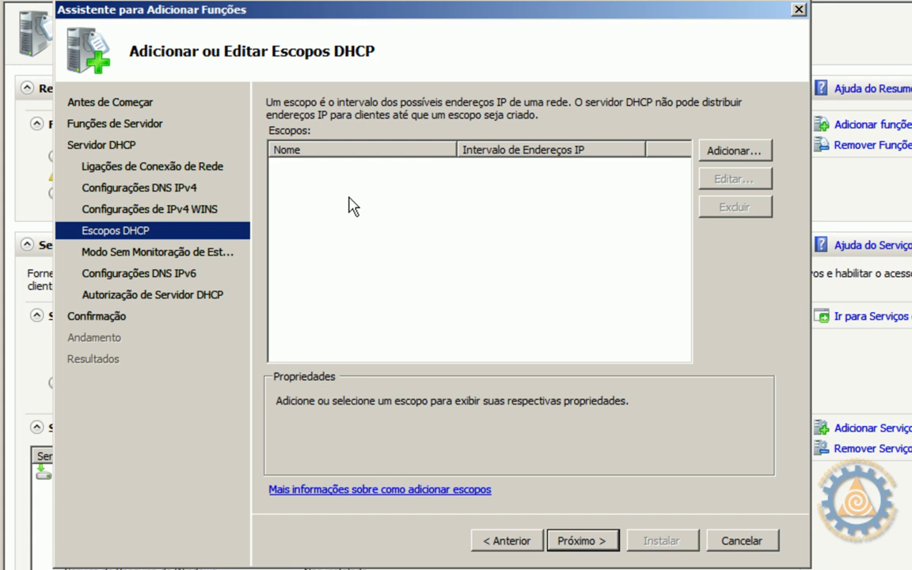
Step: Add a DHCP scope named ProfessorRamos with the IP range 192.168.1.200 to 192.168.1.230
click(729, 154)
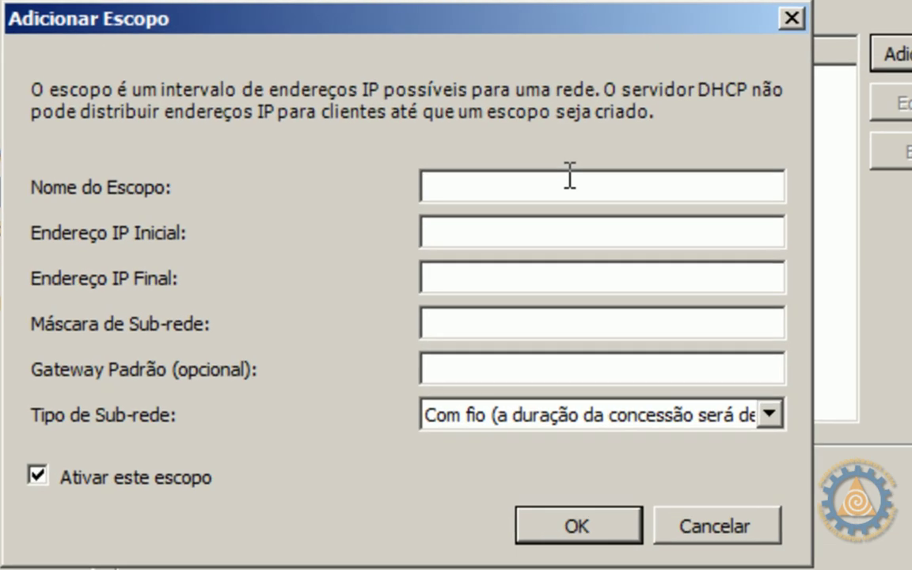
text(ProfessorRamos)
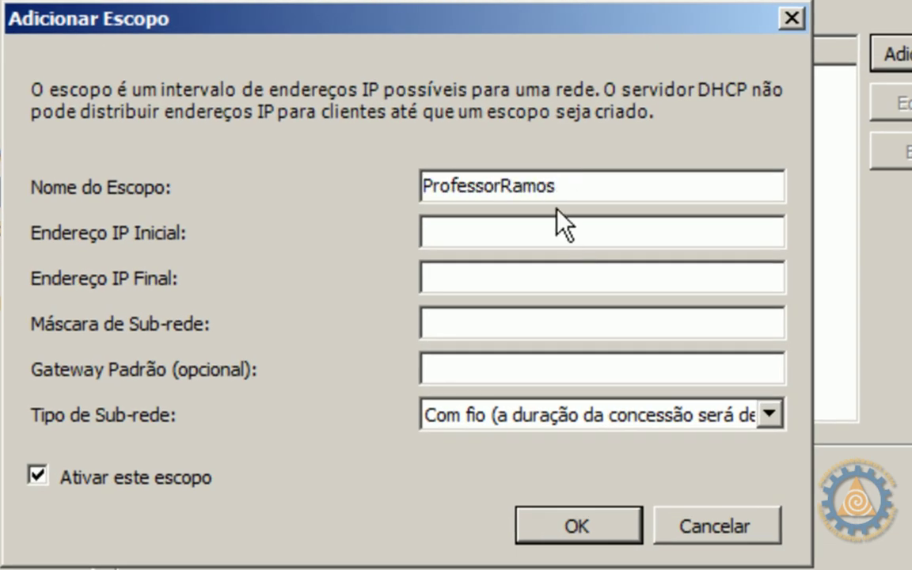
click(554, 229)
text(192.168.1.200)
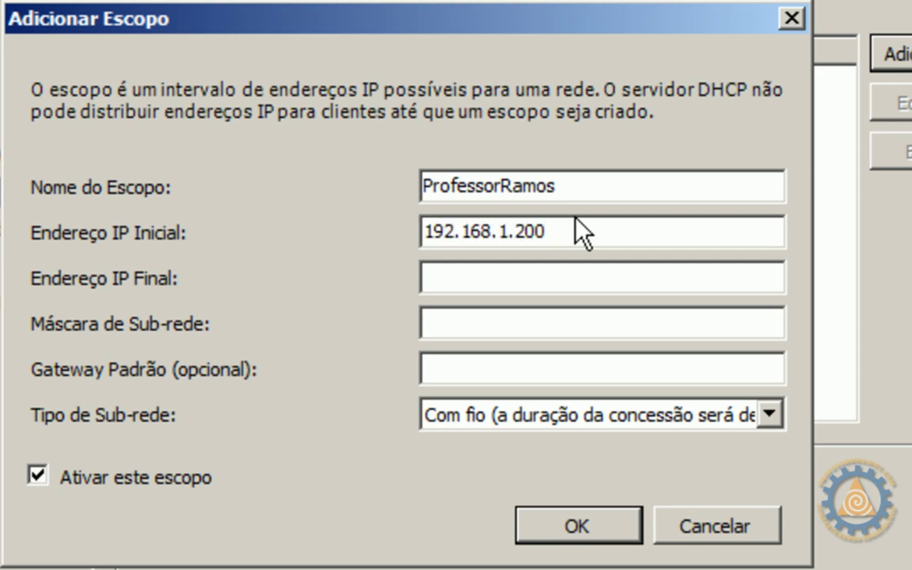
click(566, 269)
text(192.168.)
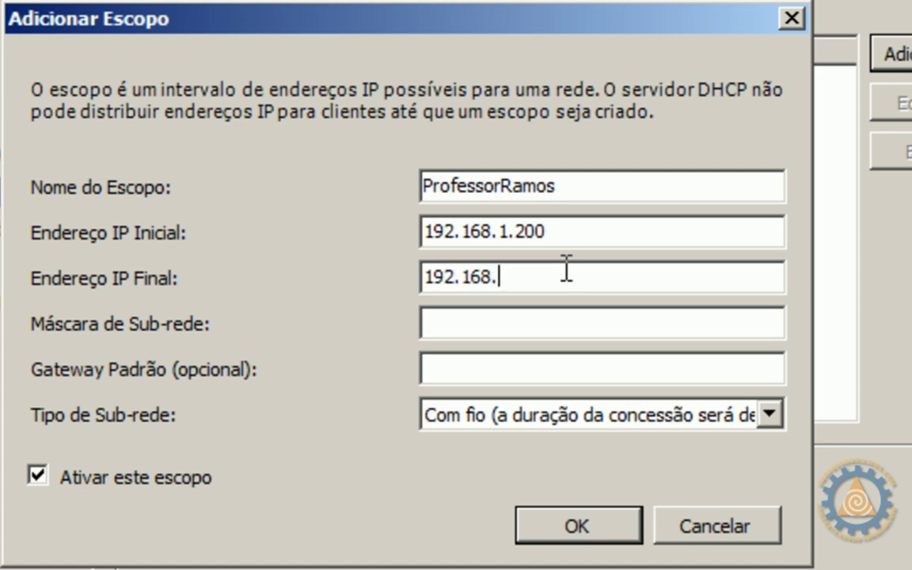
text(1.230)
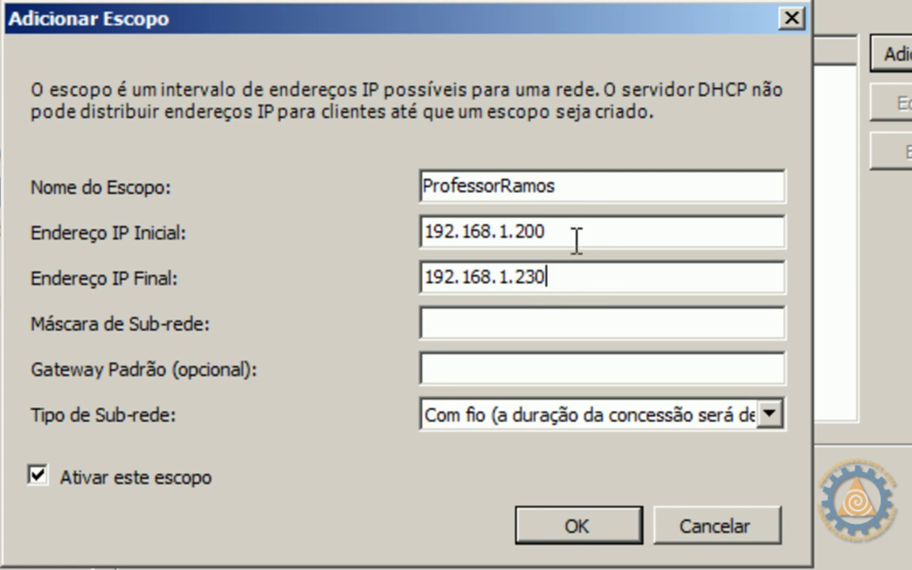
Step: Set the scope's subnet mask to 255.255.255.0 and its default gateway to 192.168.1.100
click(472, 337)
text(266)
text(.25)
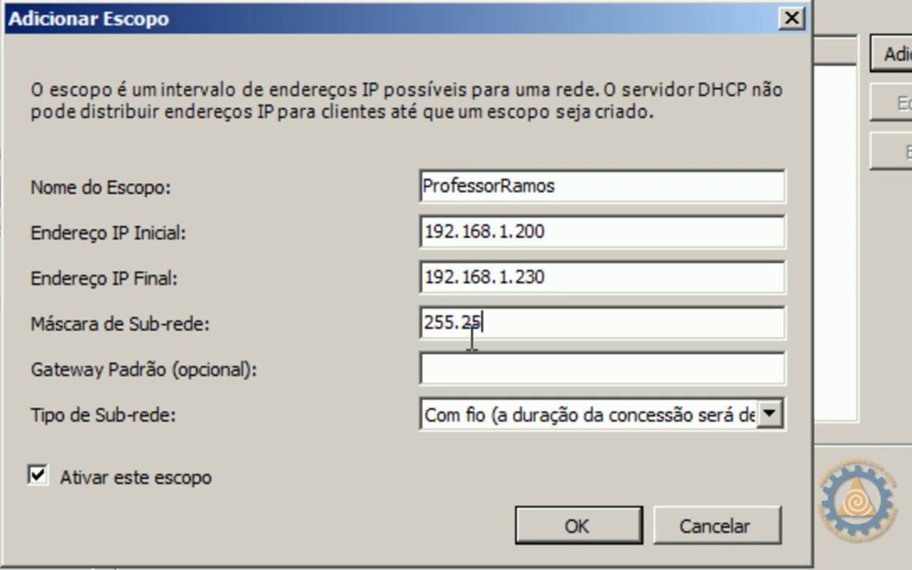
text(5.255.0)
click(509, 366)
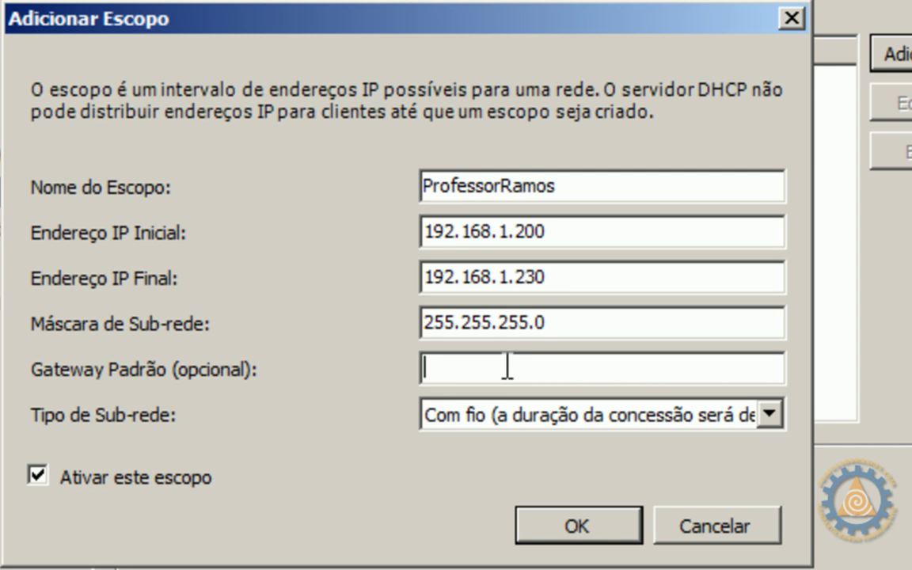
text(192.1)
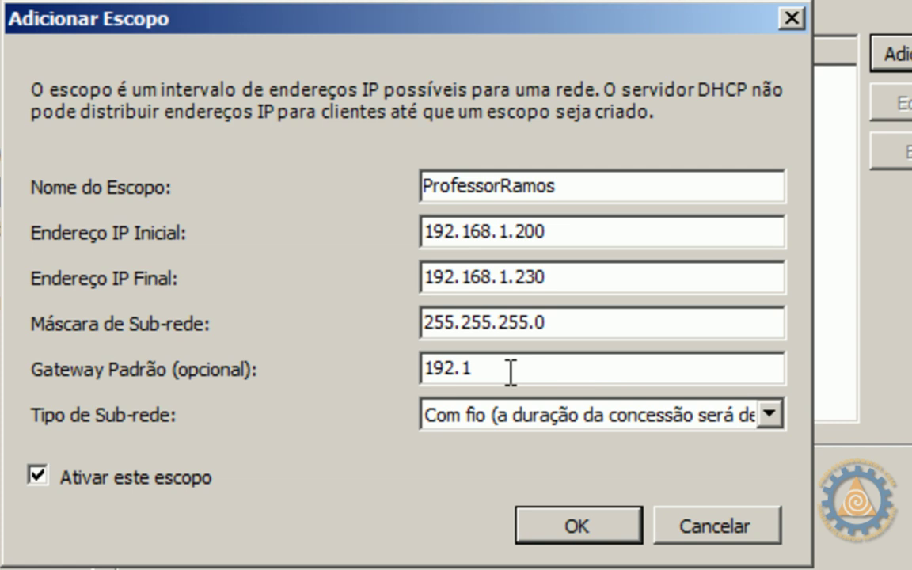
text(68.1.100)
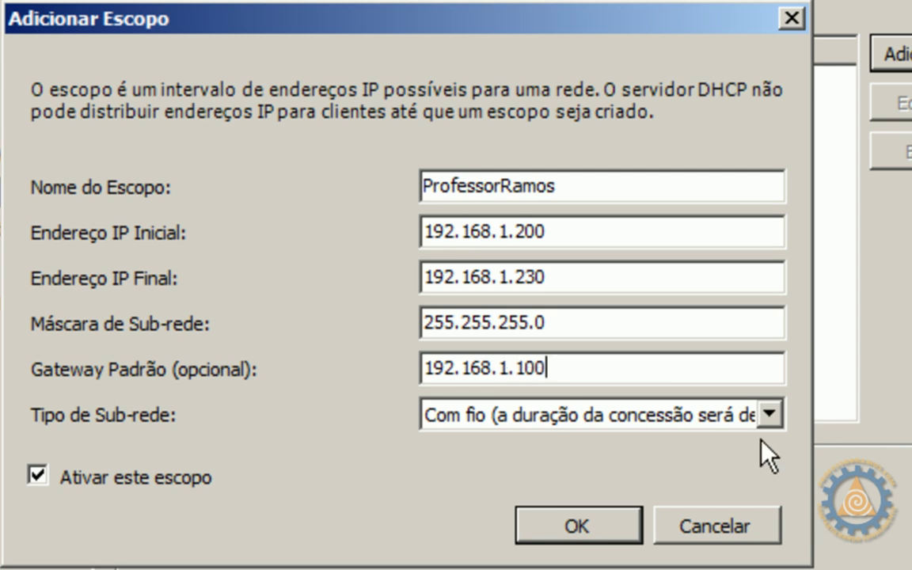
Step: Choose the wired subnet type with a 6-day lease and confirm the new active scope
click(770, 414)
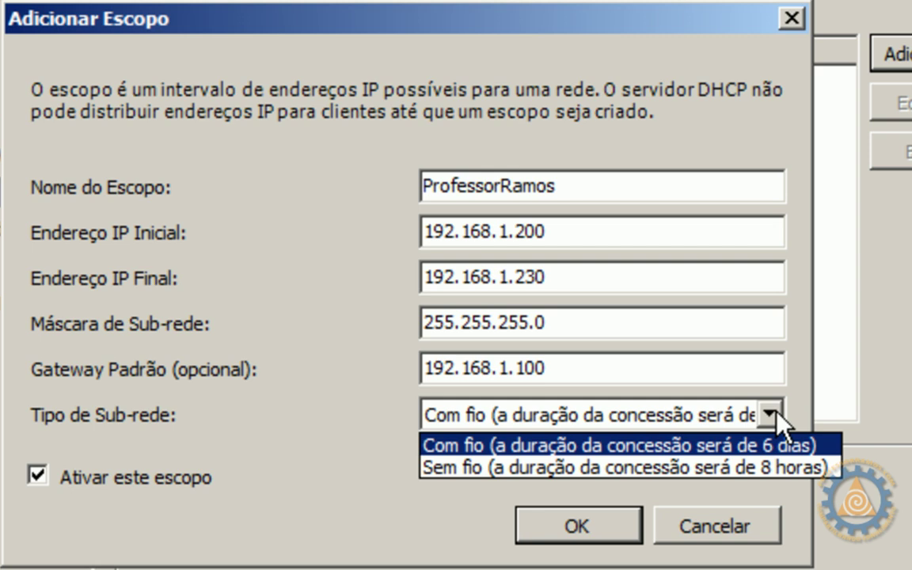
click(473, 443)
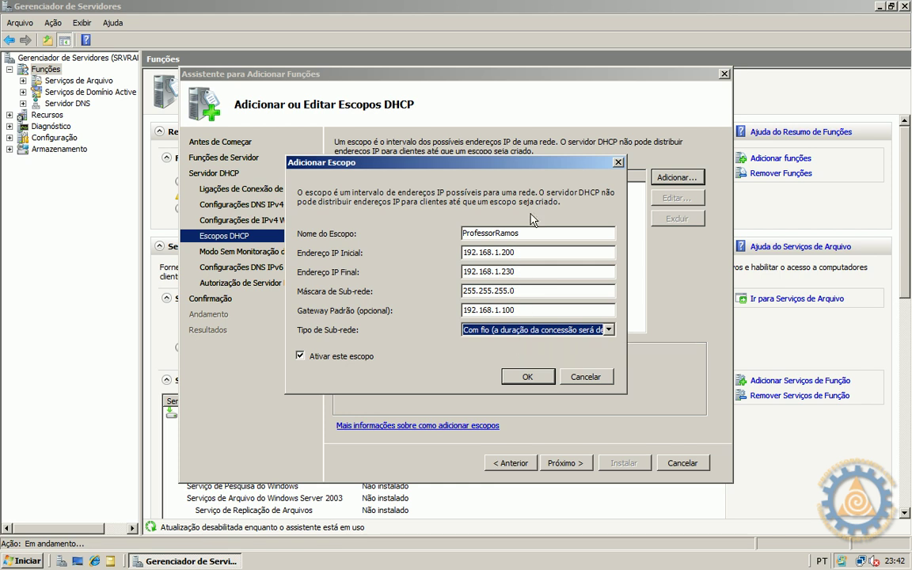
click(527, 377)
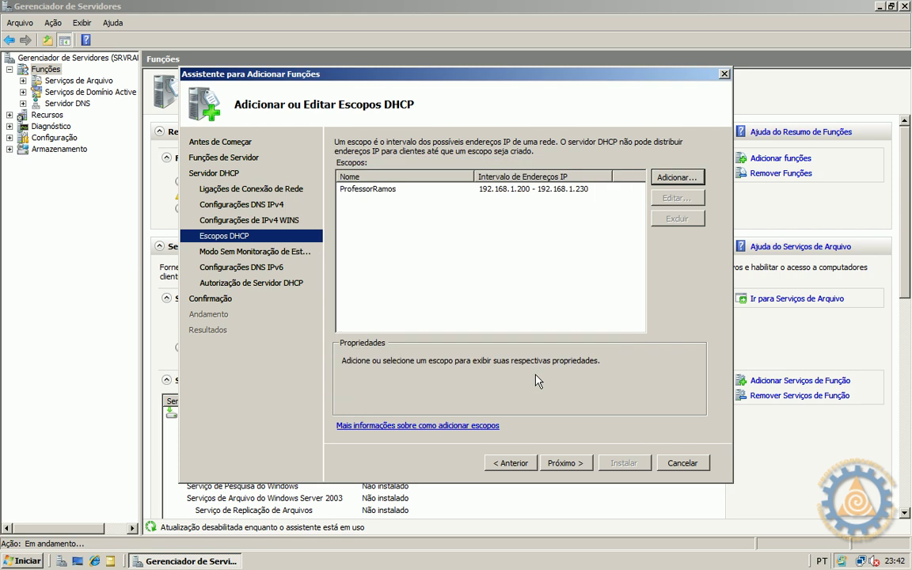
Step: Continue past the DHCP scopes and disable DHCPv6 stateless mode for this server
click(565, 463)
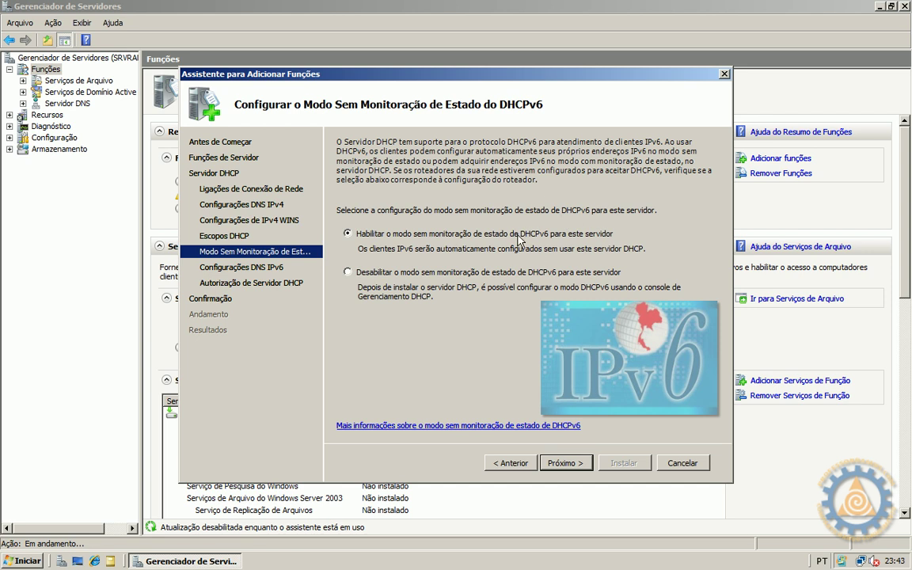
click(347, 272)
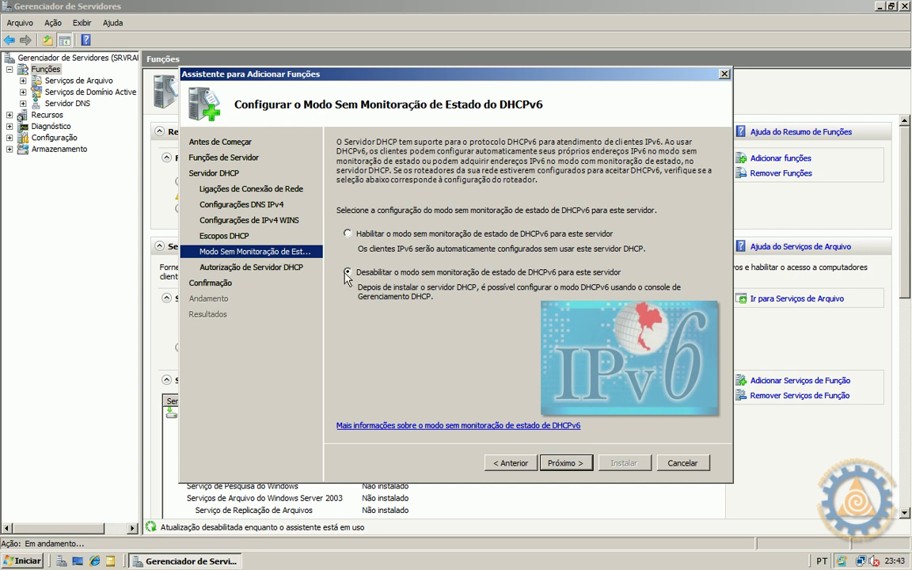
click(567, 466)
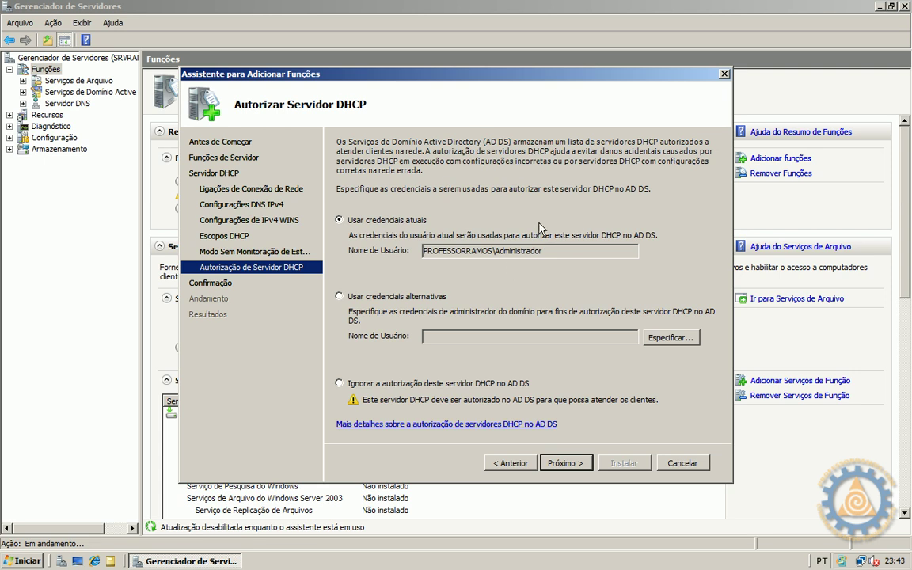
Step: Authorize the DHCP server with the current credentials, install the role, and close the wizard
click(567, 463)
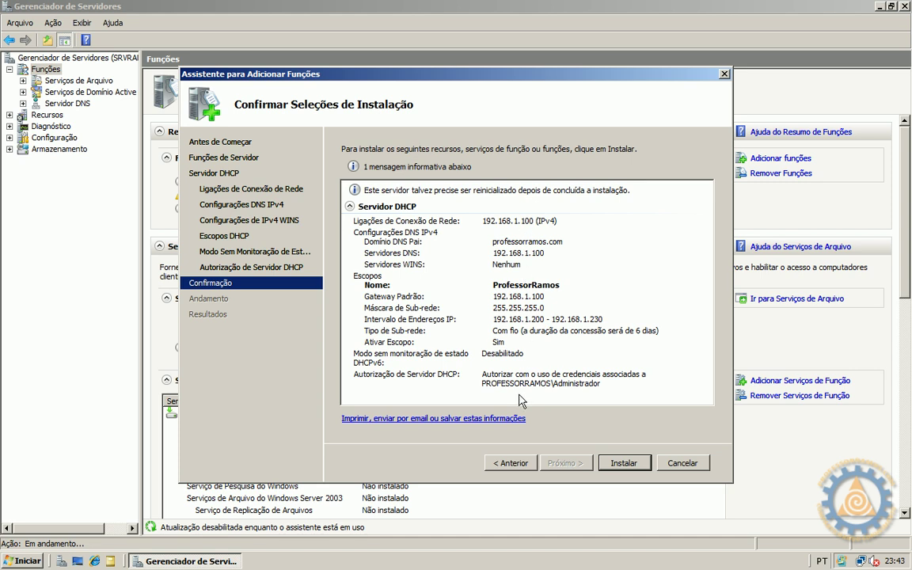
click(625, 463)
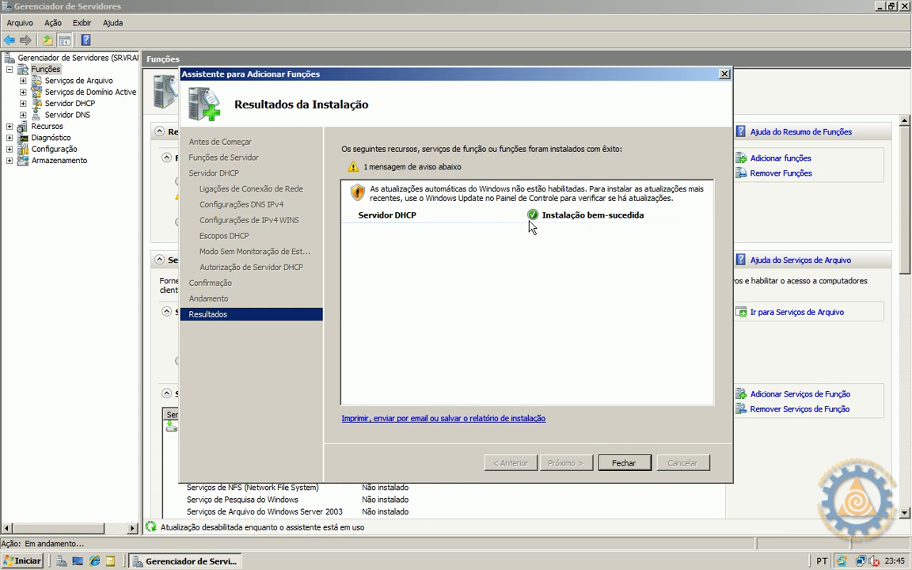
click(633, 464)
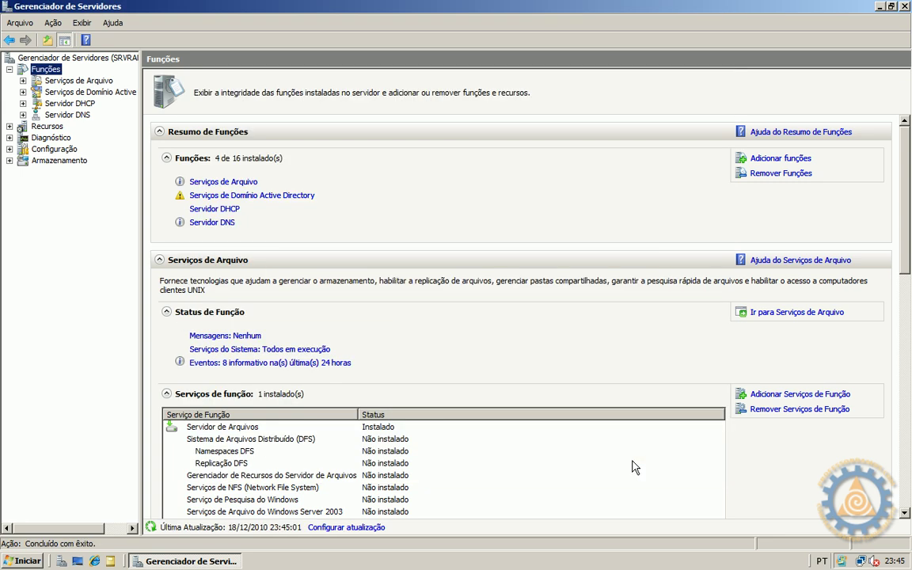
Step: View the Servidor DHCP role's summary page from the installed functions list, and close Gerenciador de Servidores
double_click(48, 70)
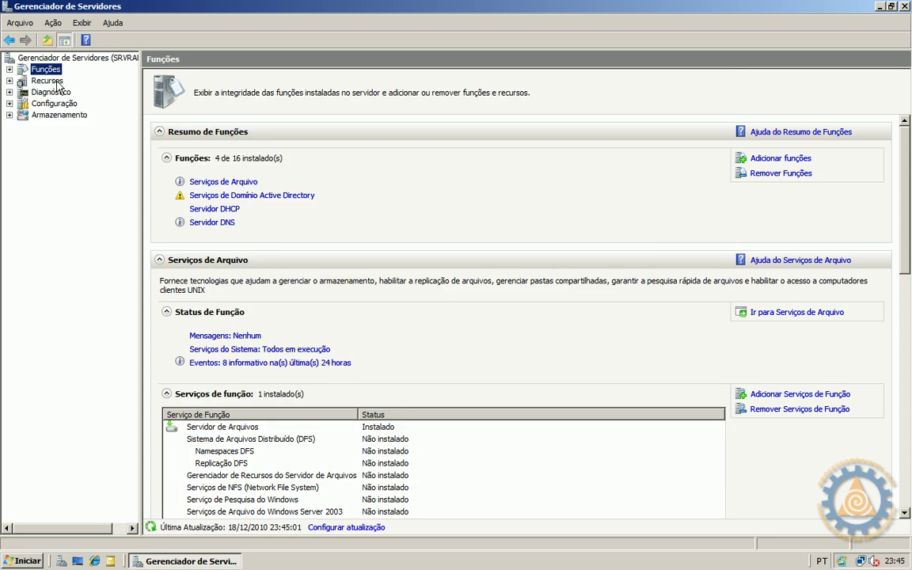
click(217, 210)
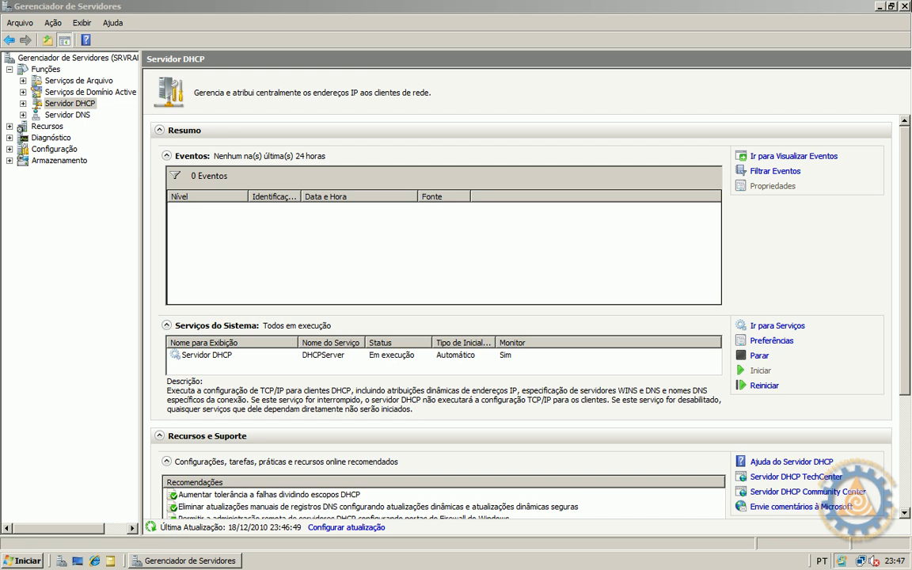
click(906, 6)
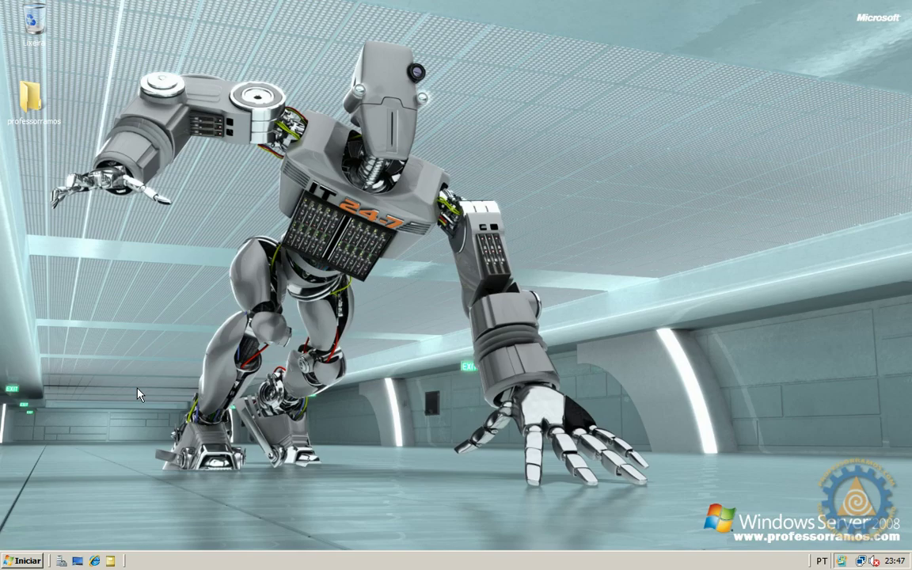
Step: Open the DHCP administrative tool on the server and maximize its console window
click(24, 561)
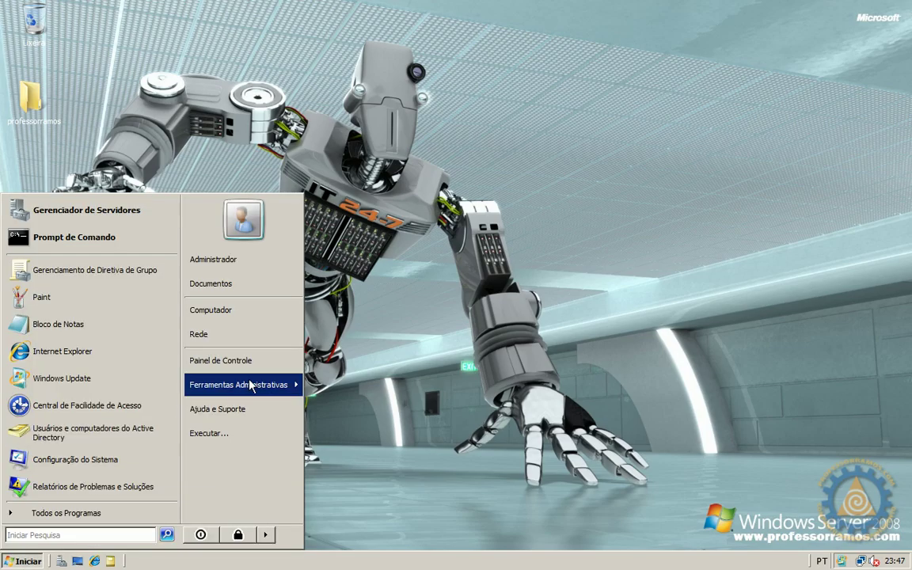
mouse_move(270, 390)
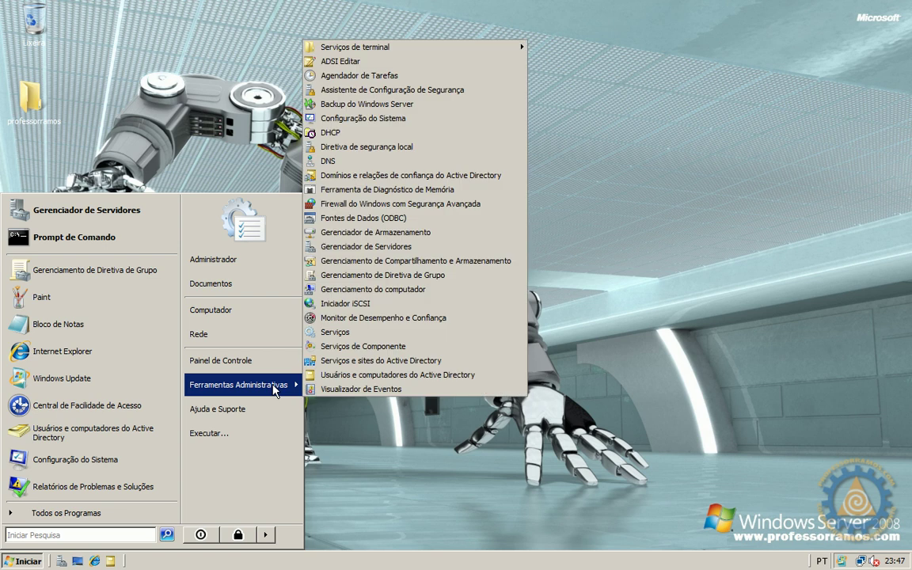
click(356, 136)
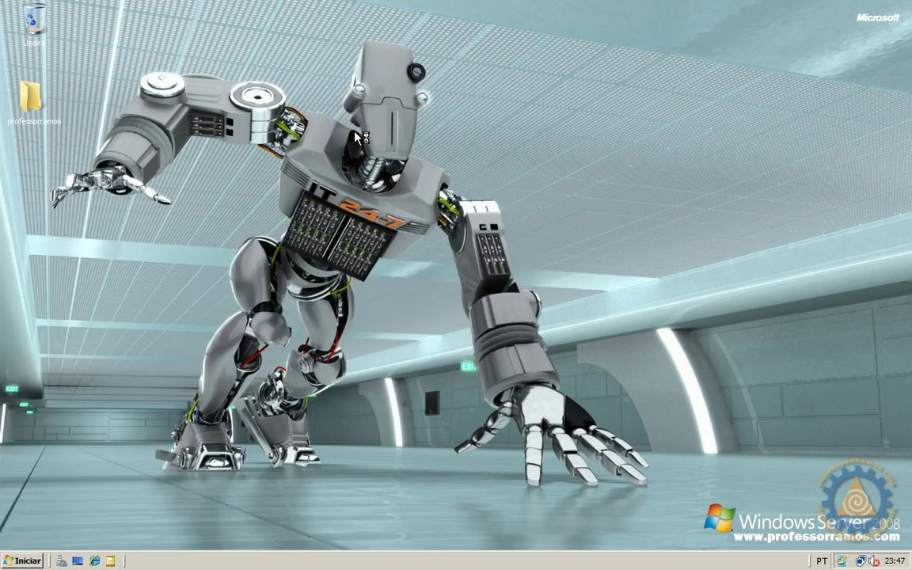
double_click(448, 38)
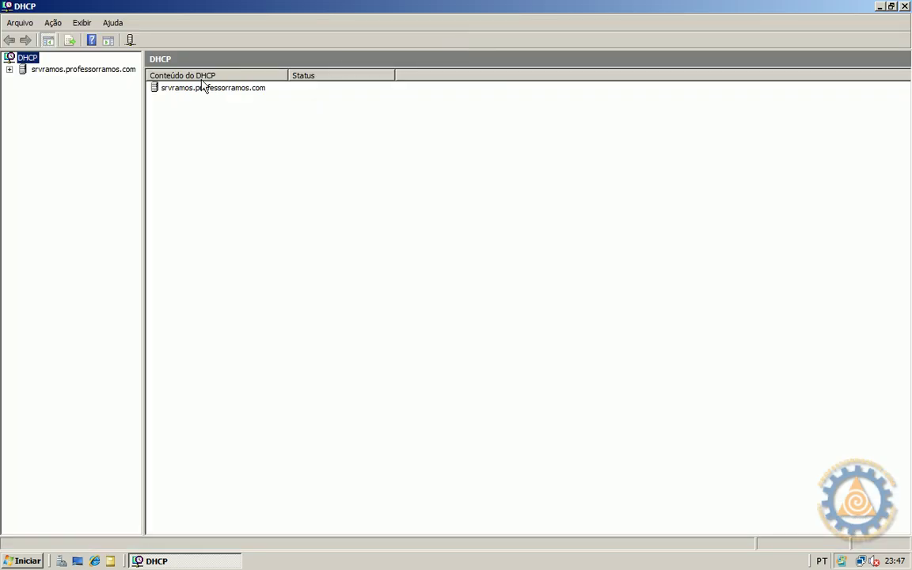
Step: Select the 192.168.1.0 scope under the DHCP server's IPv4 node and widen the console tree to fit its full name
click(23, 71)
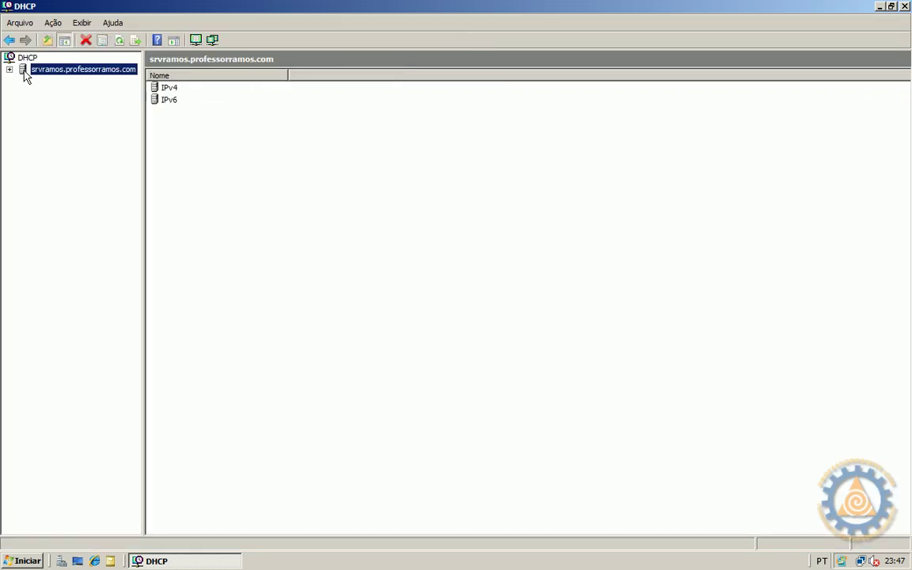
click(9, 70)
click(26, 87)
click(52, 90)
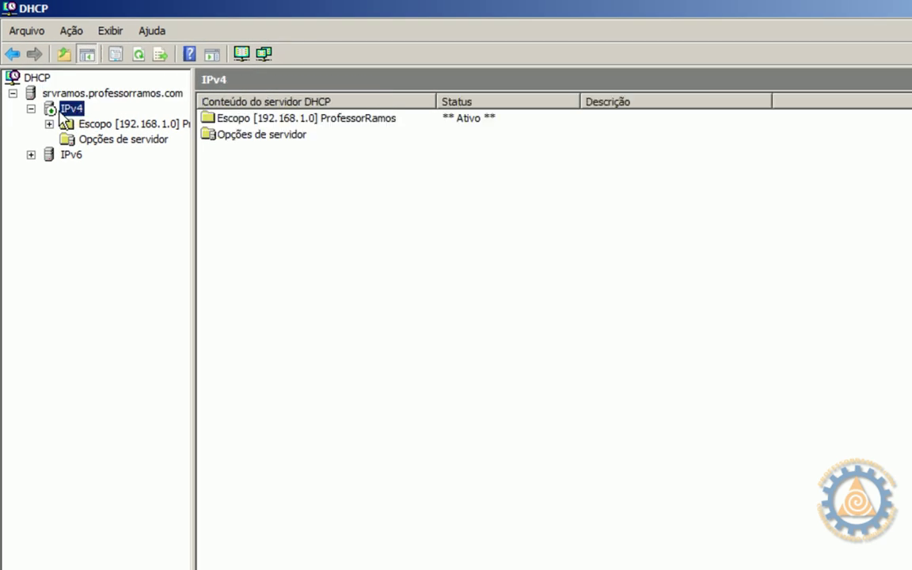
click(92, 125)
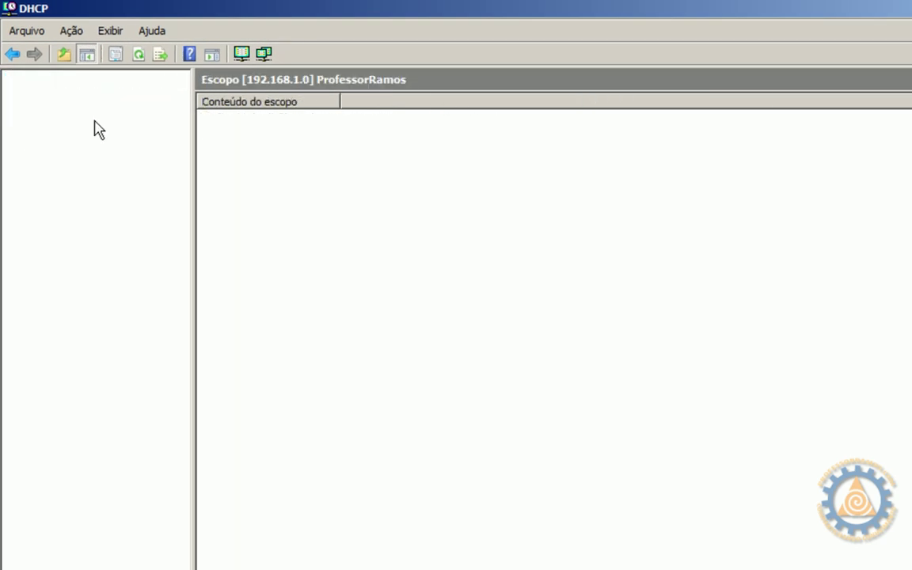
drag(193, 200, 384, 175)
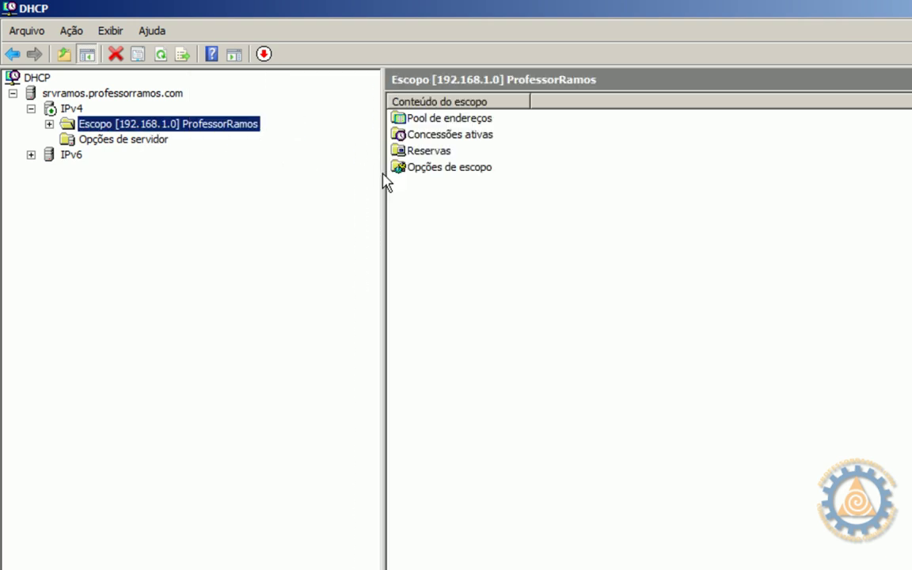
Step: Review the 192.168.1.0 scope's address pool, active leases (Concessões ativas) and reservations (Reservas)
double_click(431, 121)
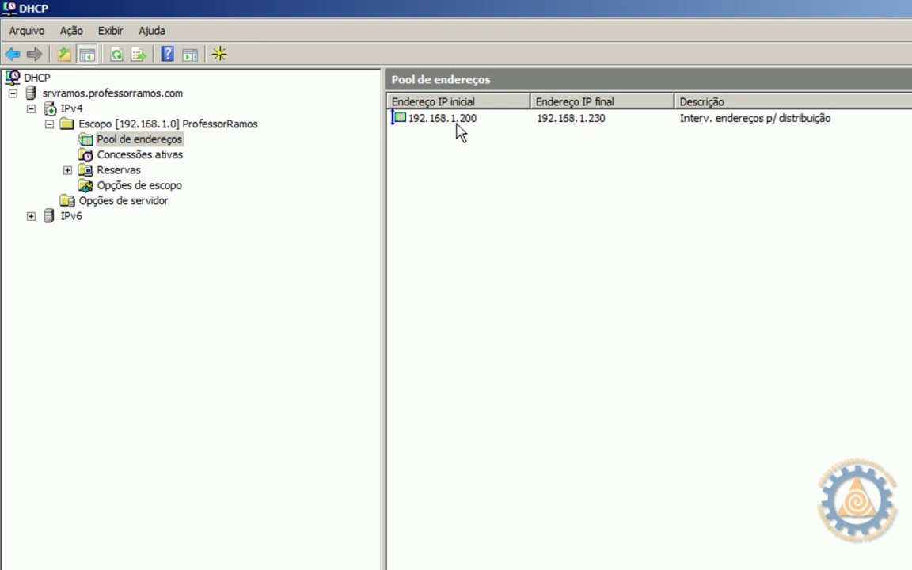
click(587, 120)
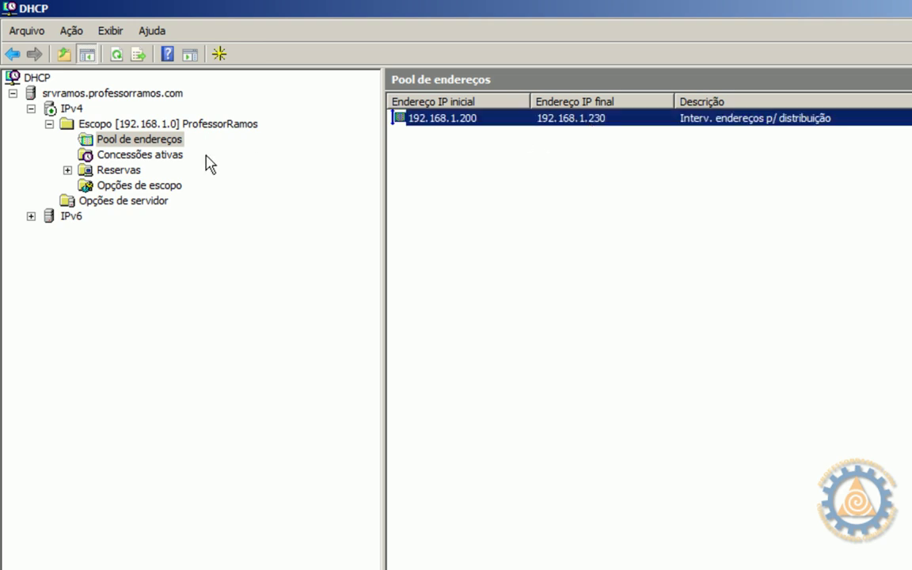
click(169, 157)
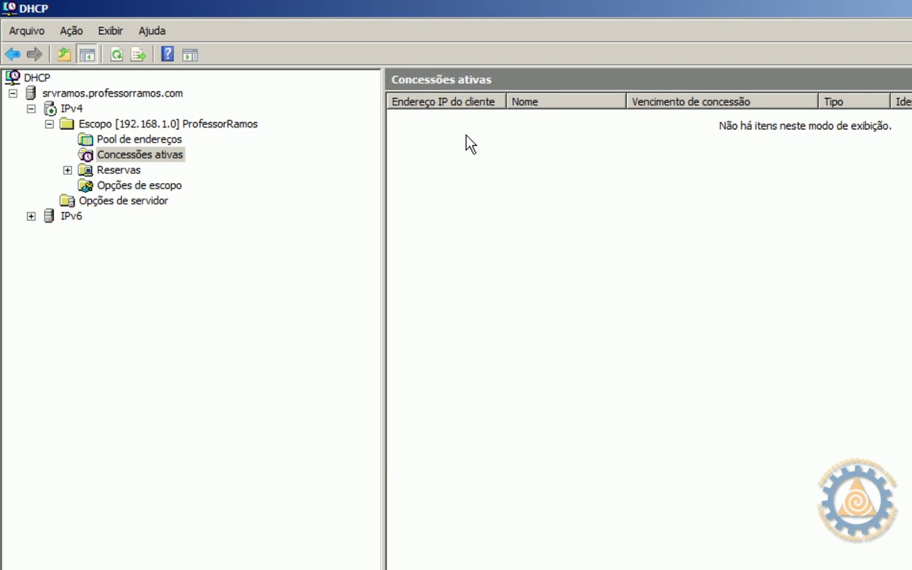
click(104, 167)
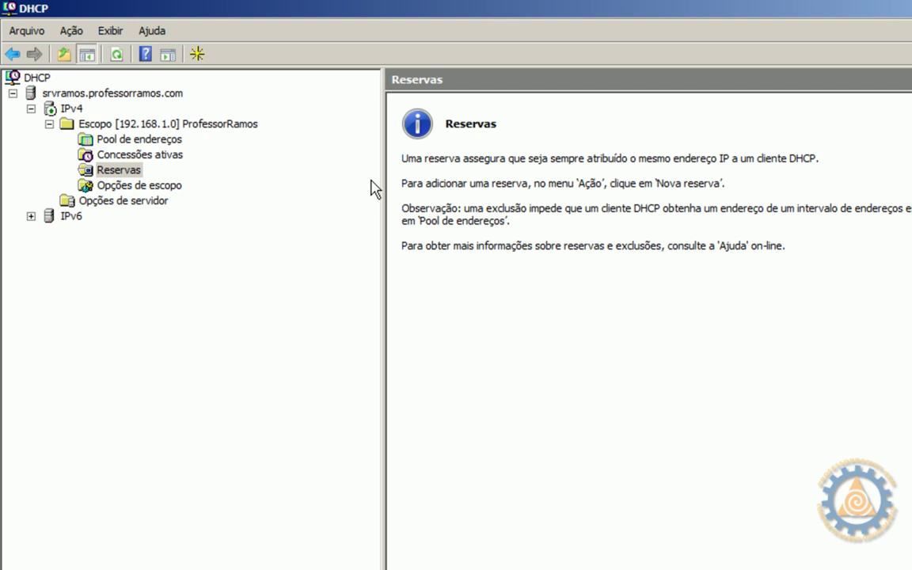
Step: Examine the scope options for router, DNS servers and DNS domain name, and return to the scope
click(149, 190)
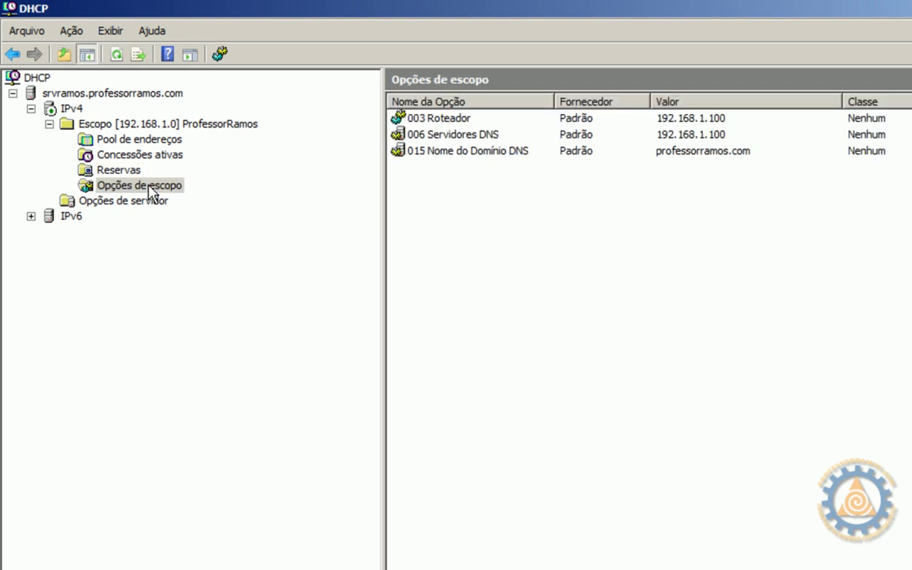
click(437, 122)
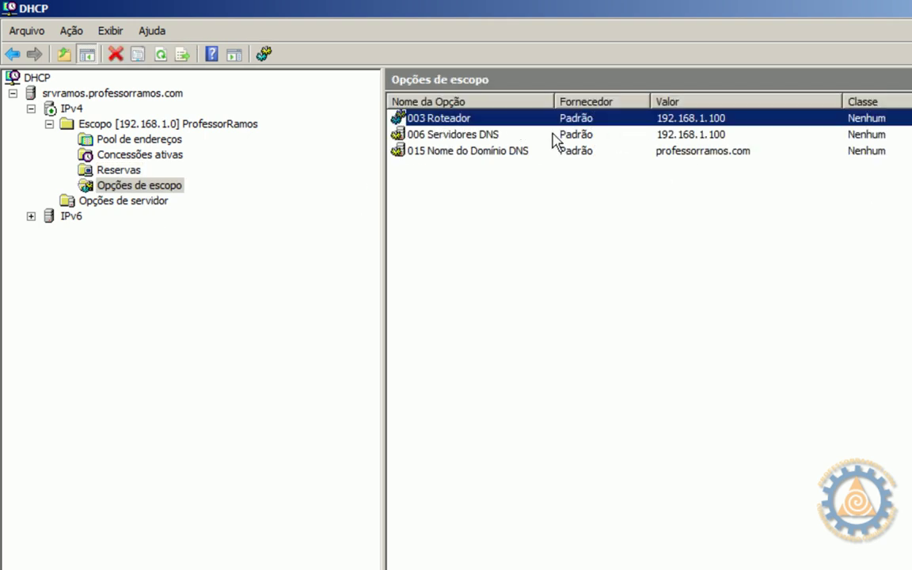
click(486, 136)
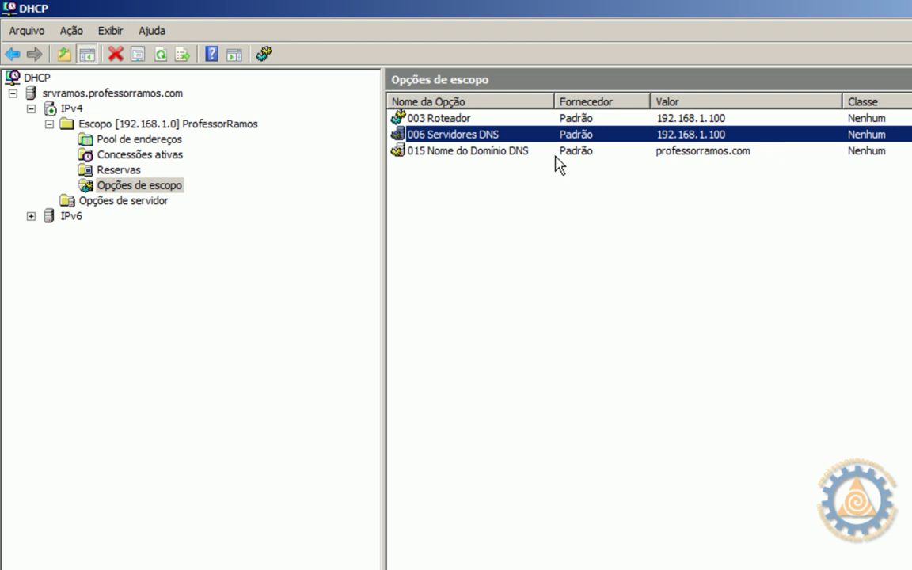
click(495, 150)
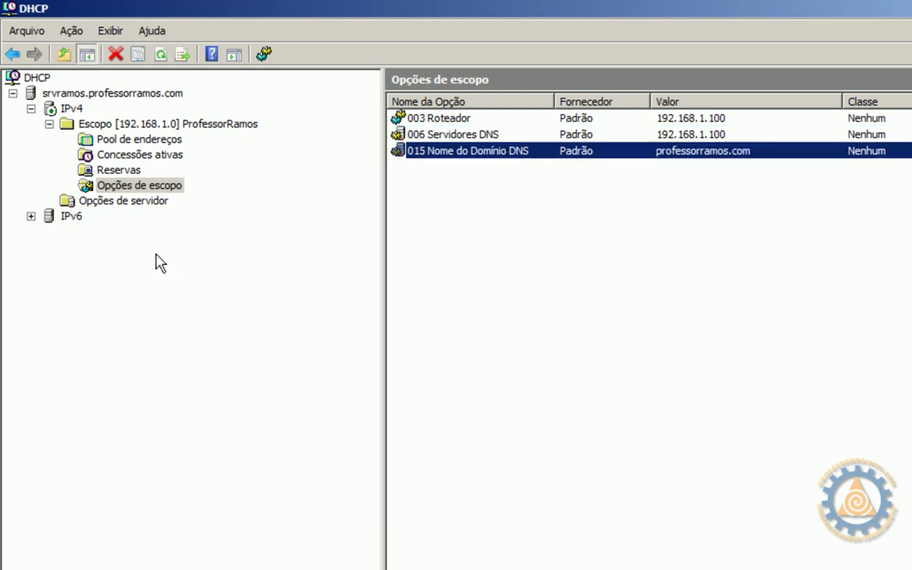
click(123, 124)
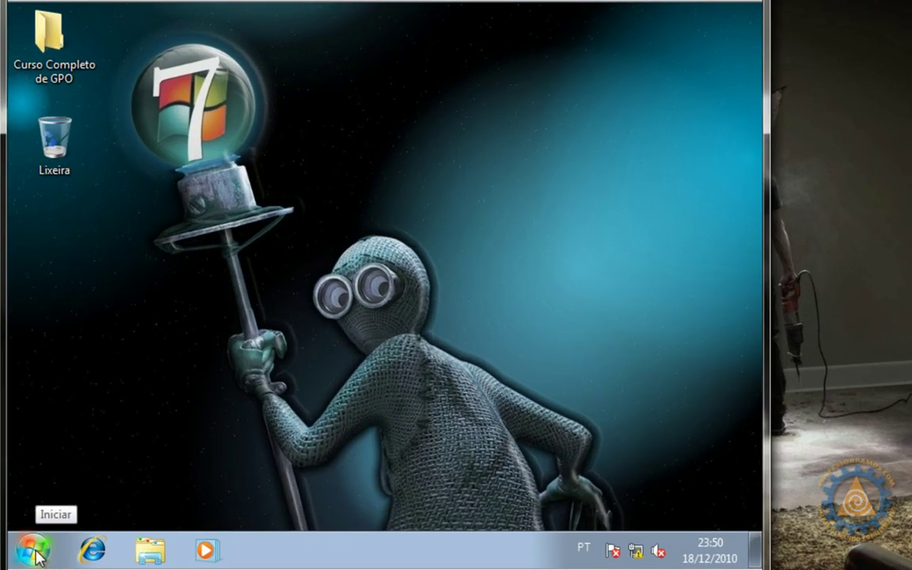
Step: Switch users on the Windows 7 client and log on to the PROFESSORRAMOS domain as administrador
click(158, 476)
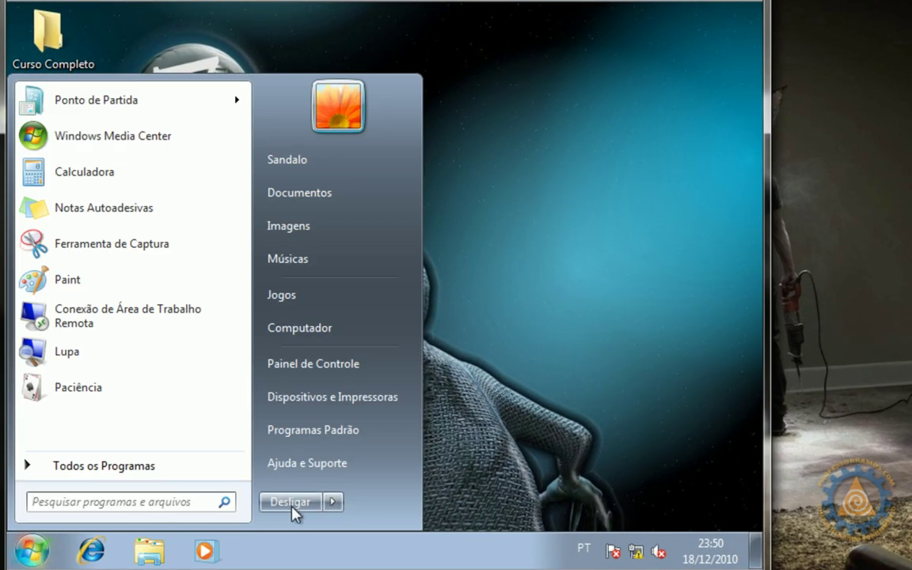
click(333, 502)
click(414, 445)
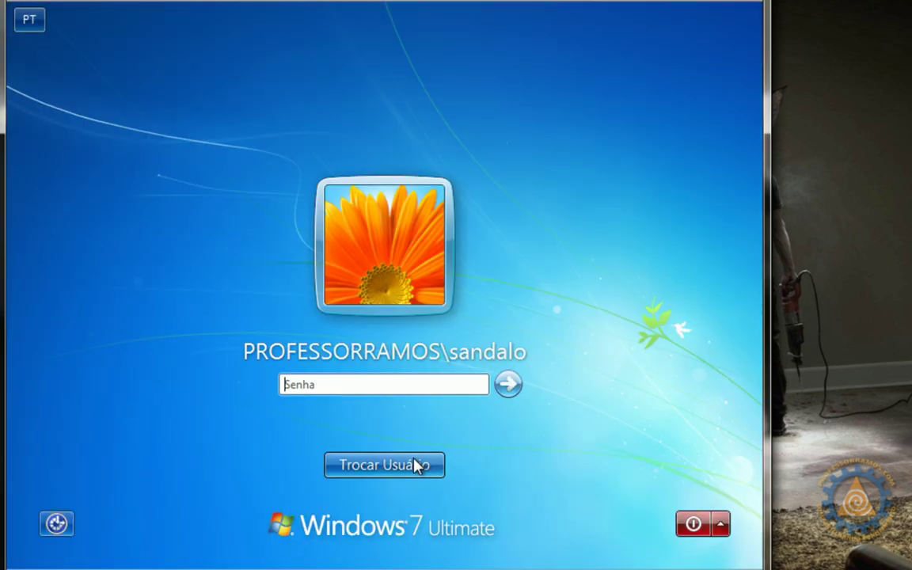
click(414, 465)
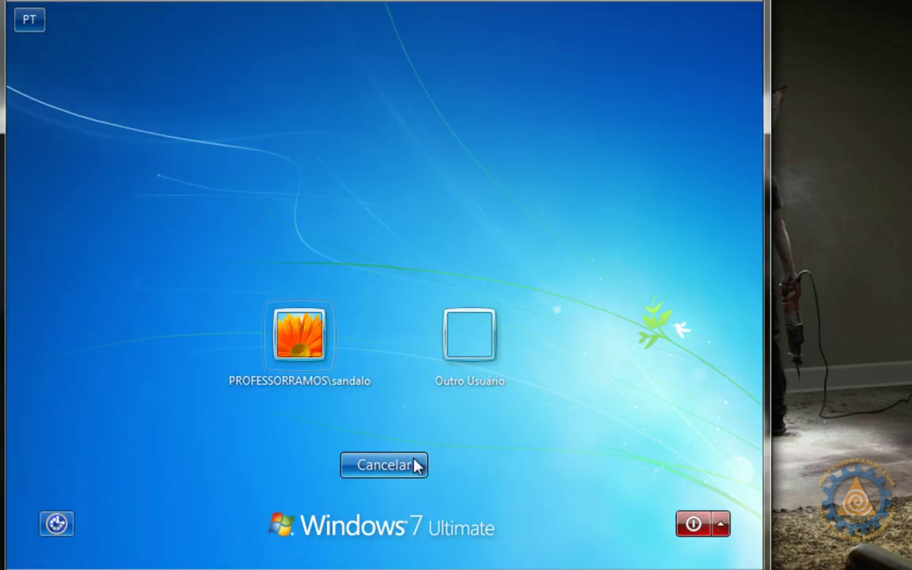
click(450, 377)
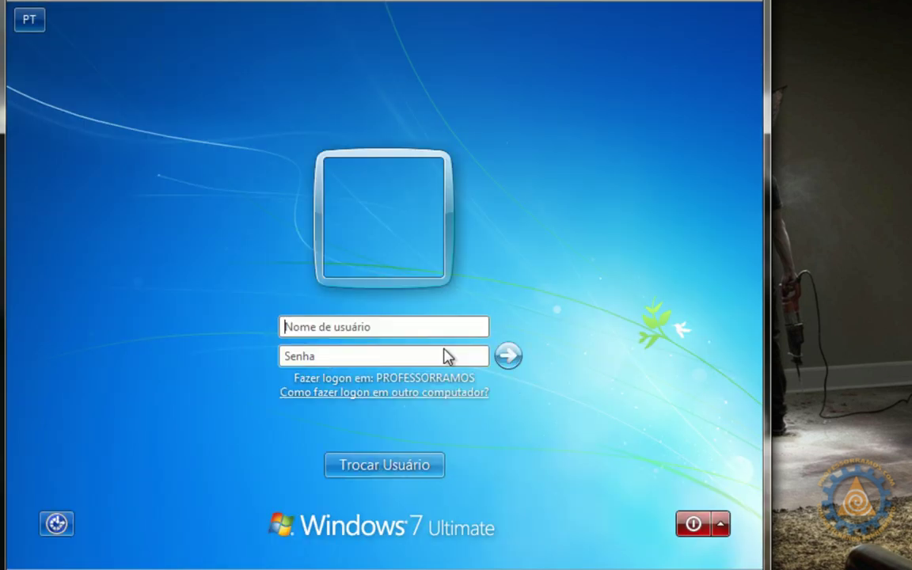
text(administrador)
key(Return)
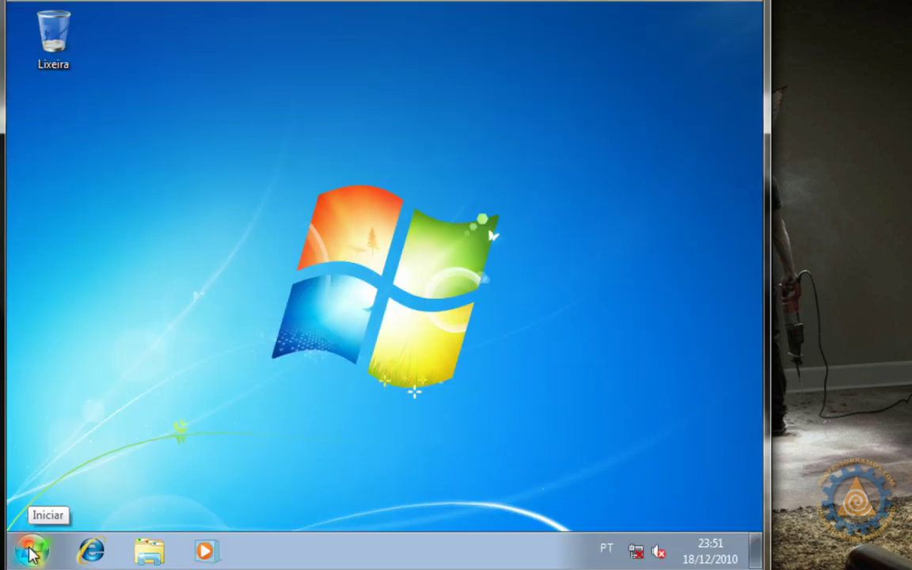
Step: Open the client's network adapter settings through Central de Rede e Compartilhamento
click(30, 550)
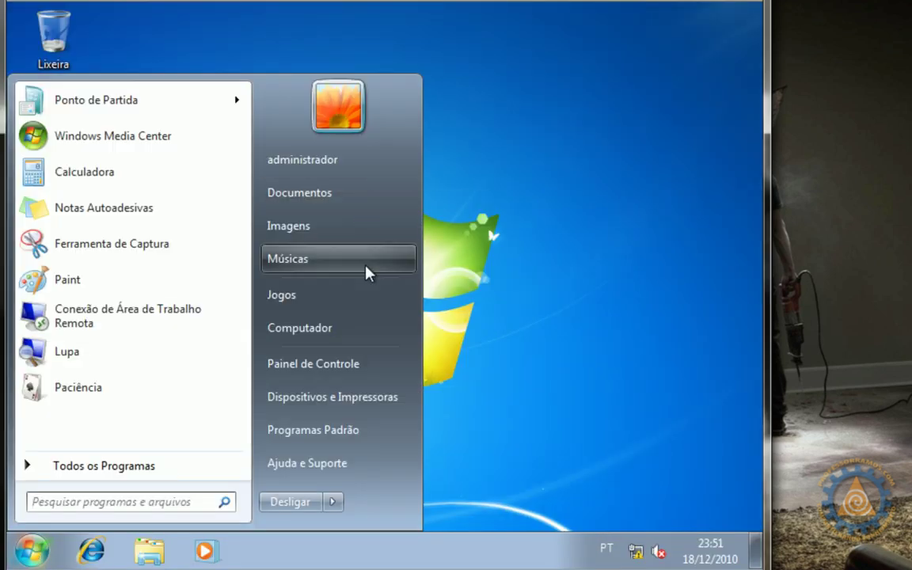
right_click(636, 552)
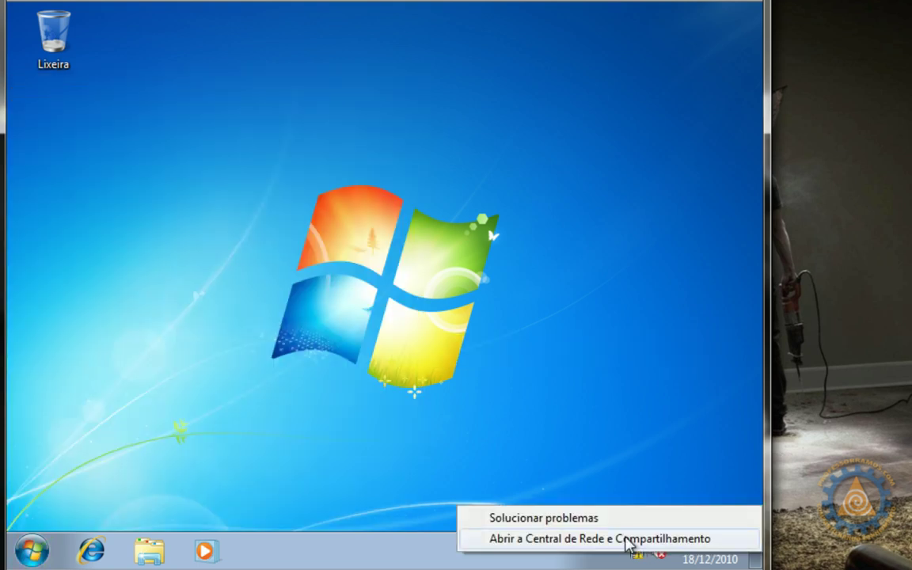
click(629, 540)
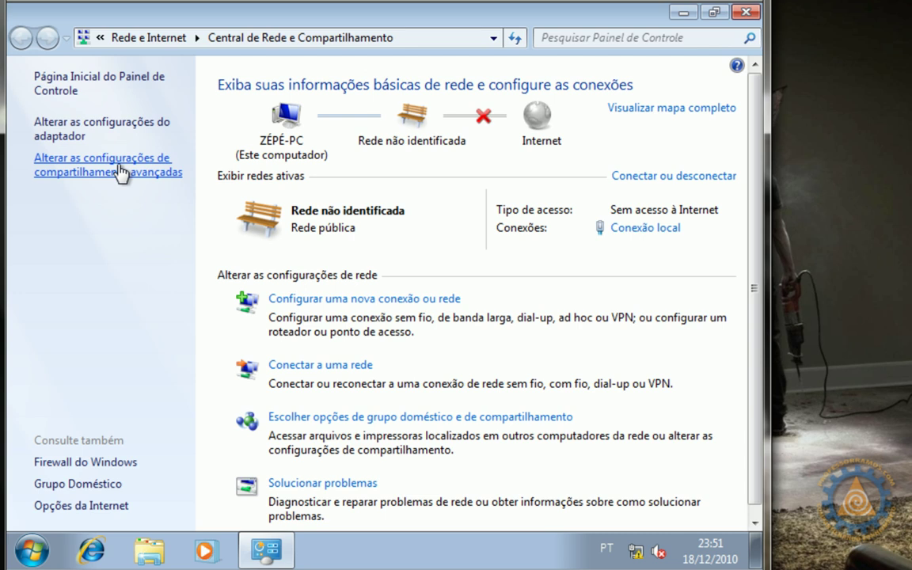
click(86, 132)
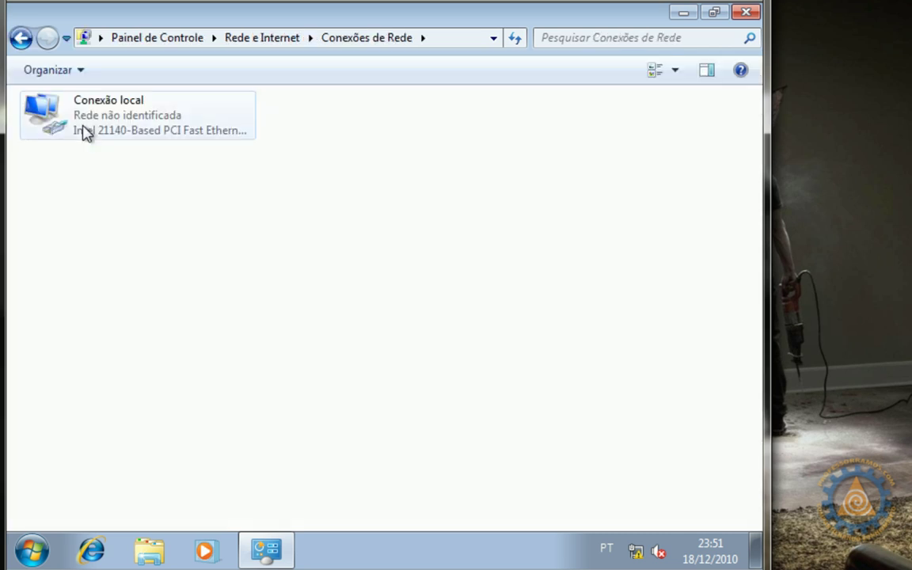
Step: Open the properties of Protocolo TCP/IP Versão 4 (TCP/IPv4) for the Conexão local adapter
click(114, 130)
right_click(113, 129)
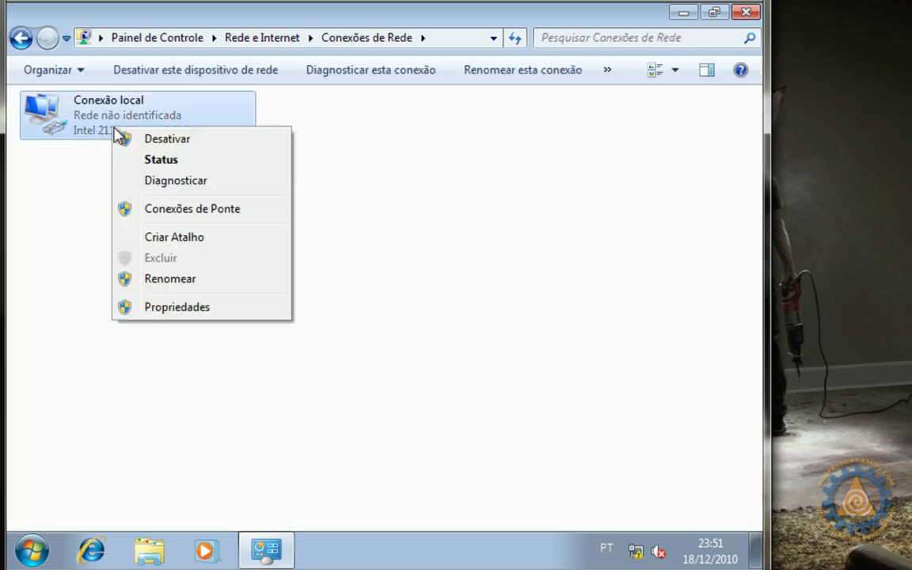
click(201, 311)
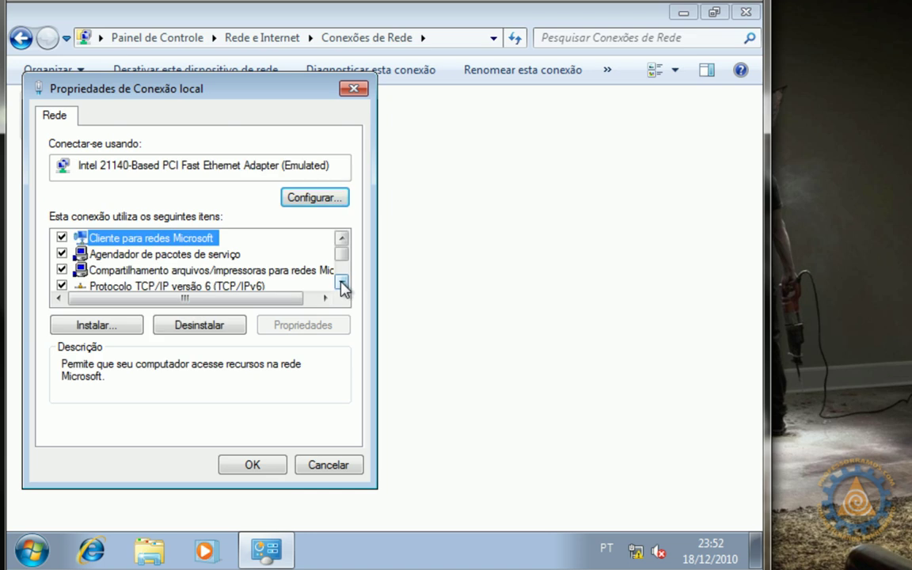
click(343, 285)
click(342, 285)
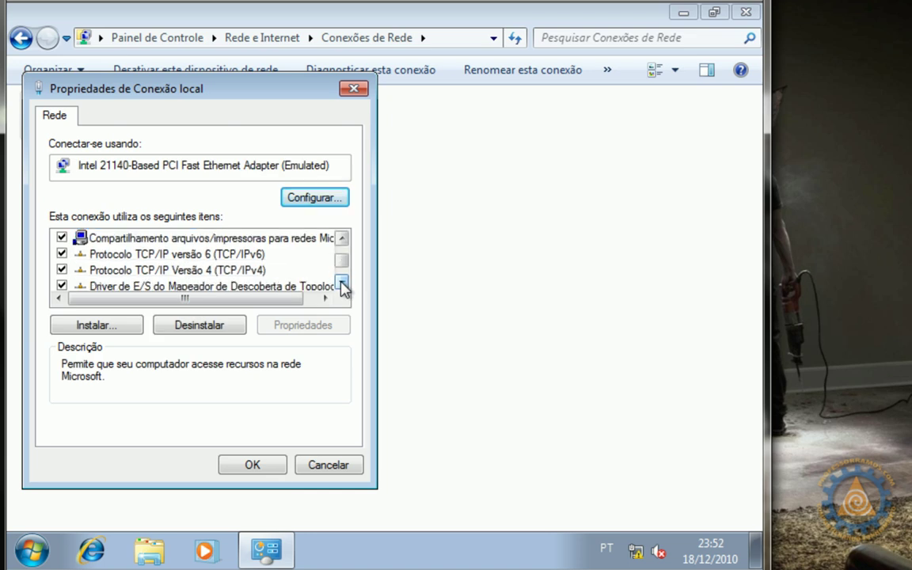
click(142, 271)
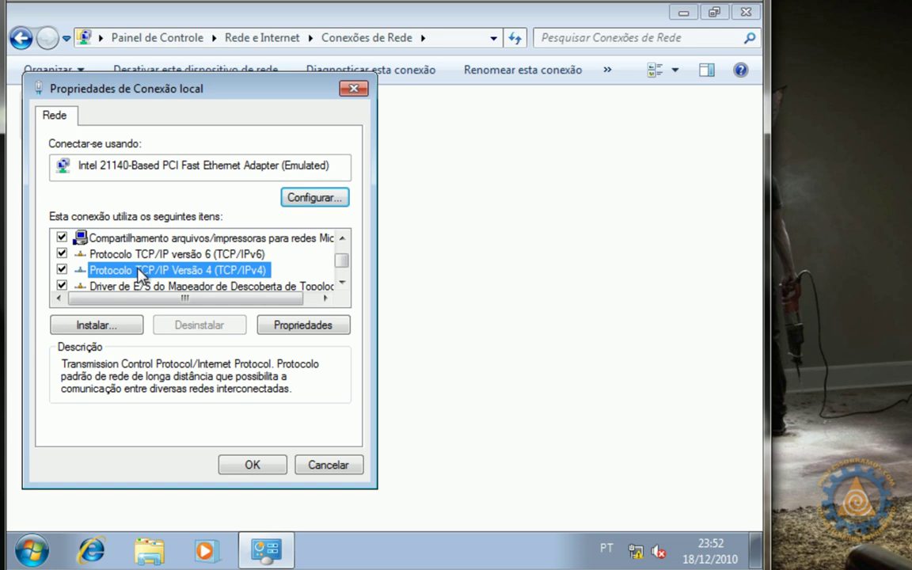
double_click(143, 271)
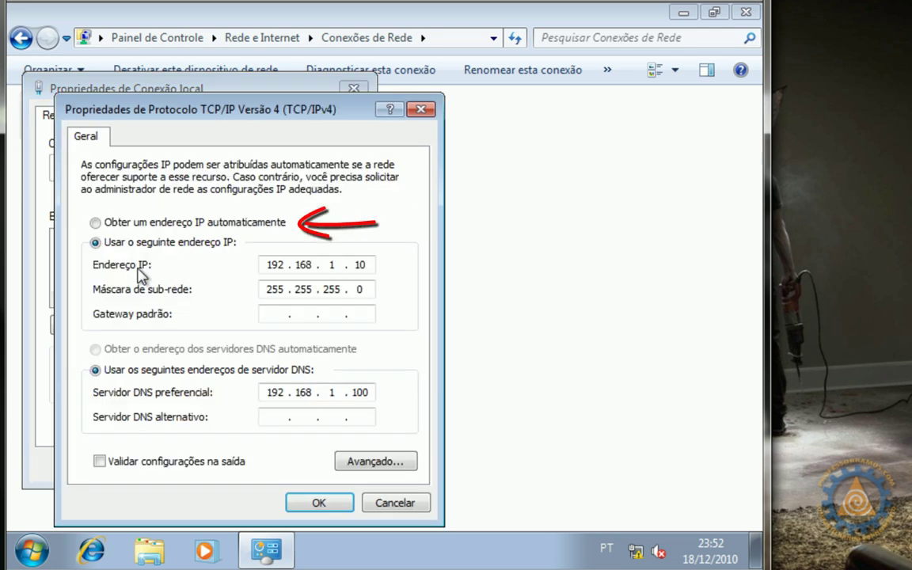
Step: Set the client to obtain its IP address and DNS server addresses automatically, and apply the connection properties
click(116, 224)
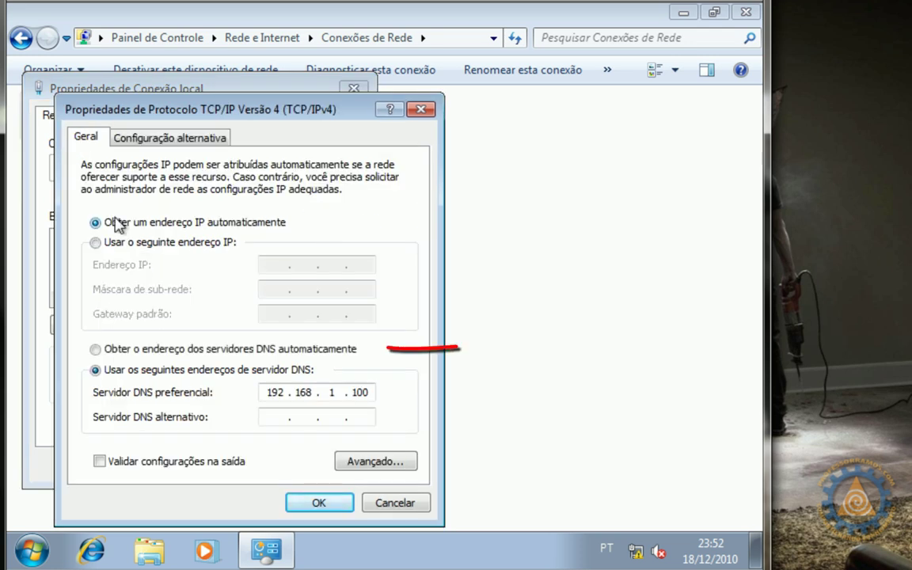
click(124, 352)
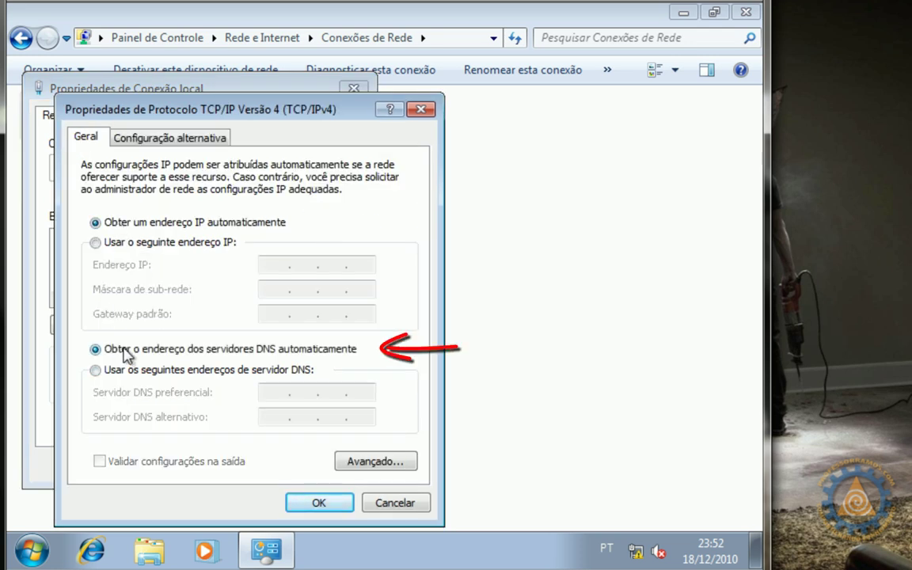
click(317, 502)
click(268, 468)
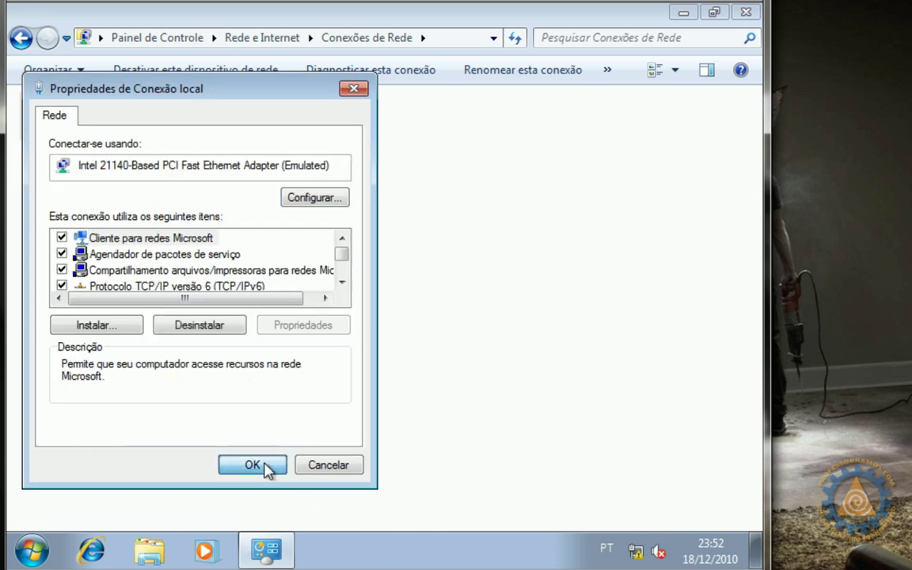
Step: Open a command prompt on the Windows 7 client and check its IP configuration with ipconfig
click(46, 549)
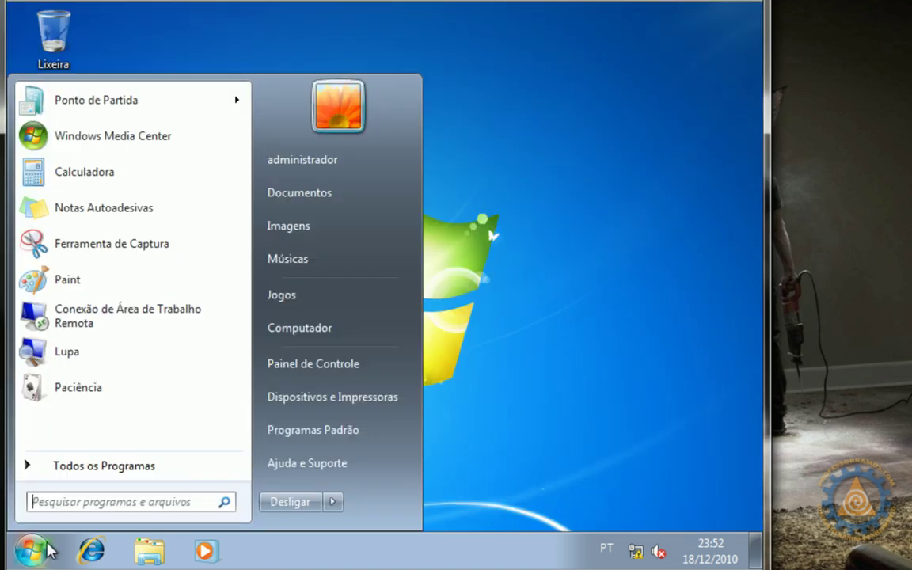
text(cmd)
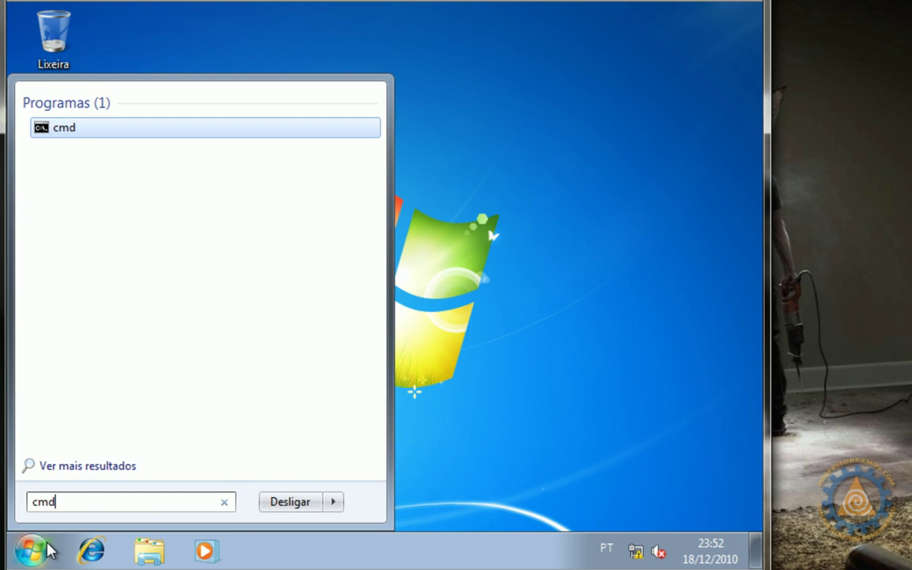
key(Return)
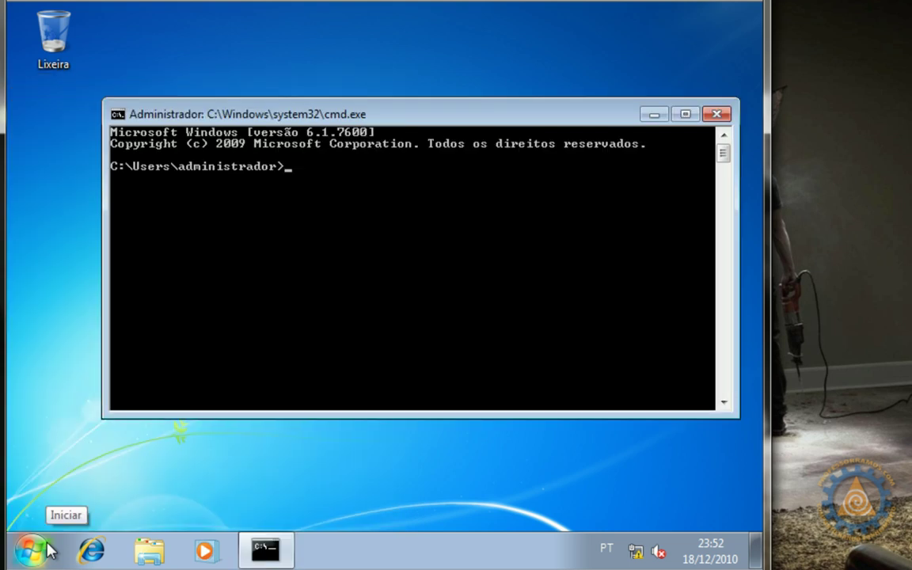
text(onfig)
key(Return)
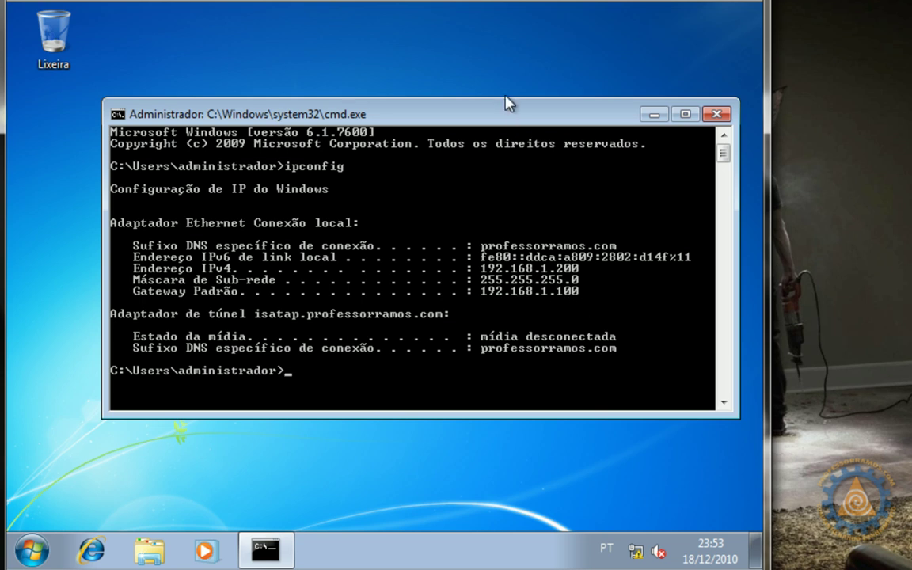
Step: Enlarge the command prompt window, clear it with cls, and display the full IP configuration with ipconfig /all
drag(504, 99, 504, 4)
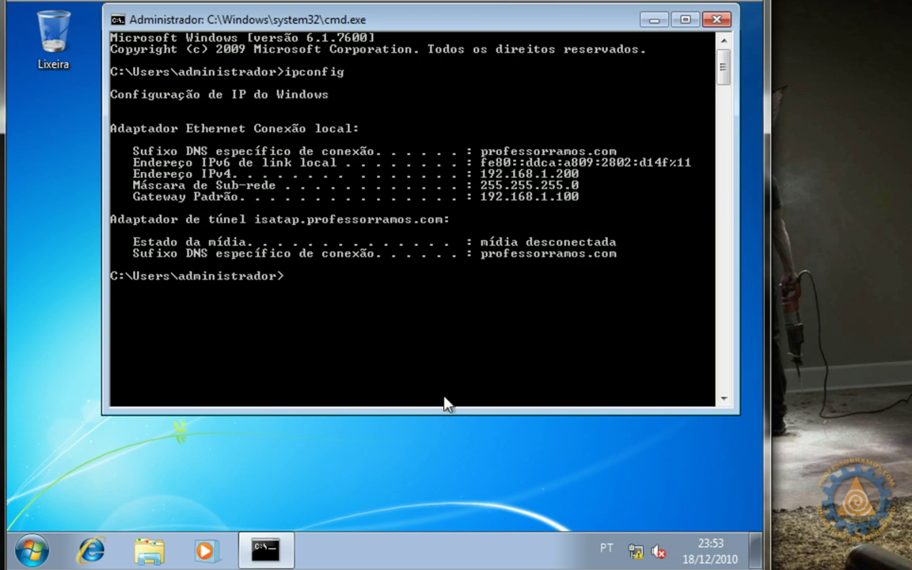
drag(432, 414, 418, 527)
text(cls)
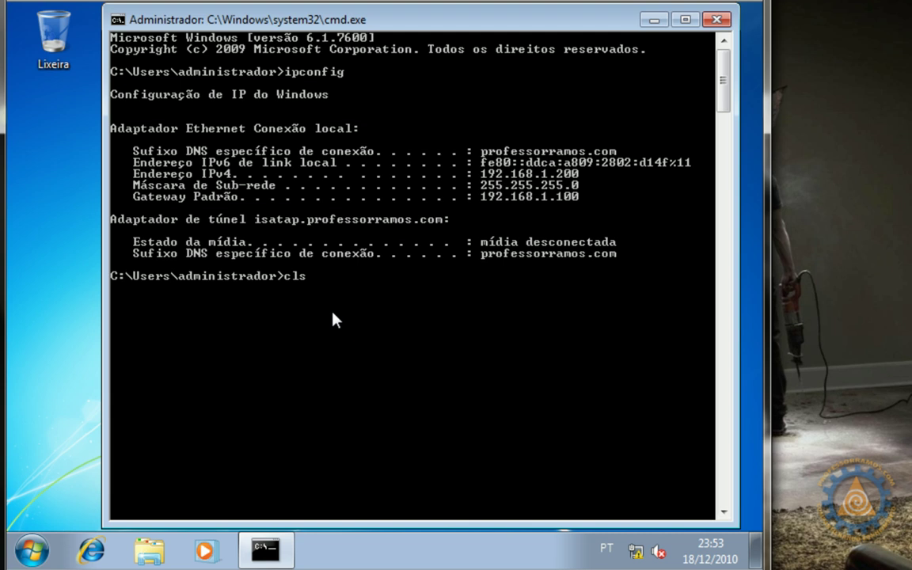
key(Return)
text(ipco)
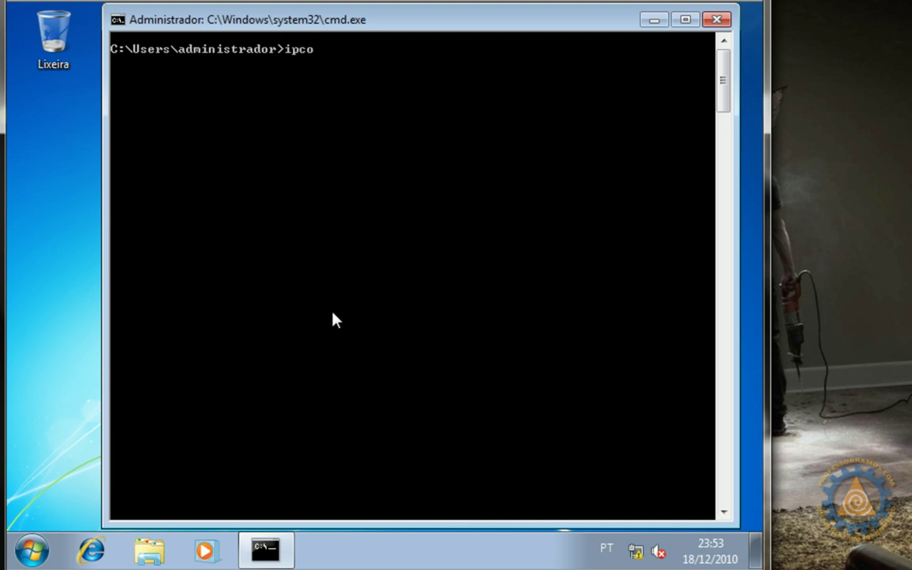
text(nfig /all)
key(Return)
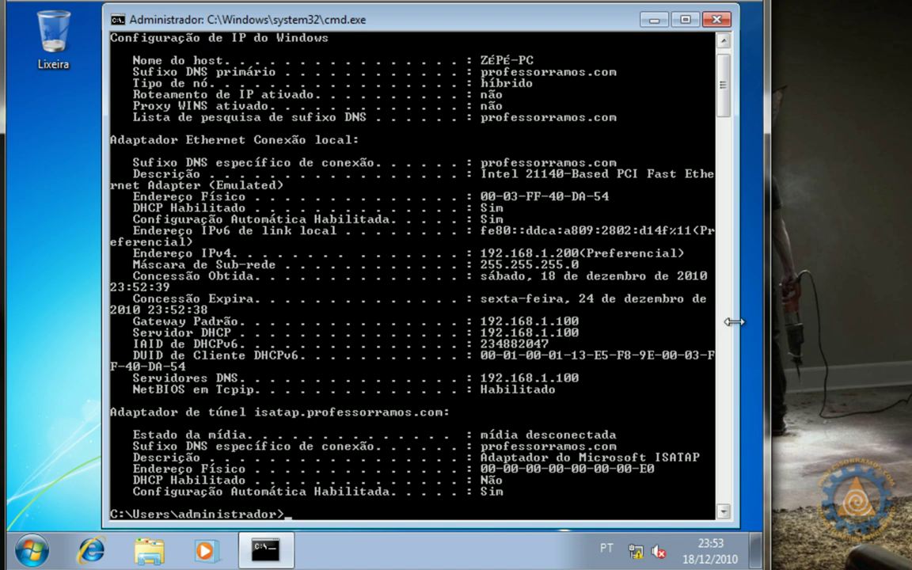
drag(724, 94, 737, 118)
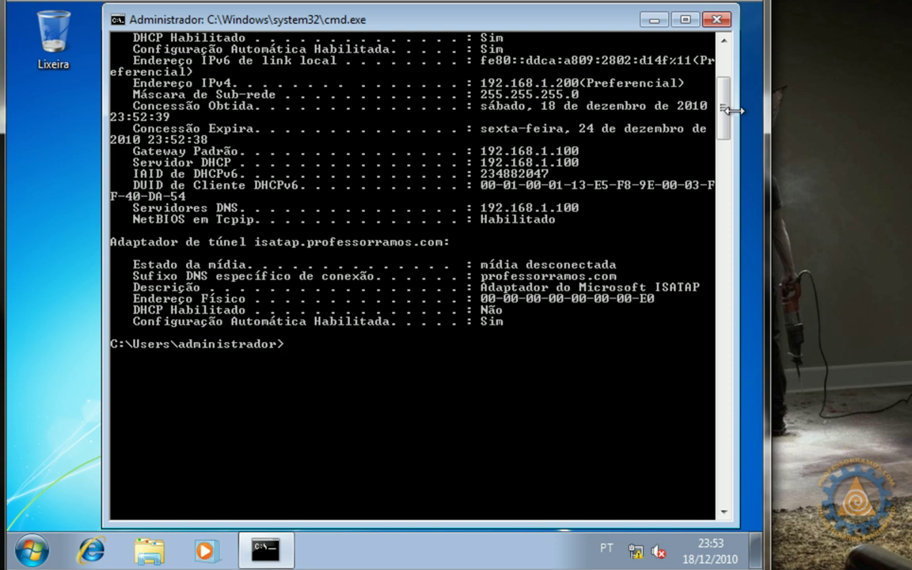
Step: Release and renew the client's IP address with ipconfig /release and ipconfig /renew, and close the command prompt
text(ipconfig /release)
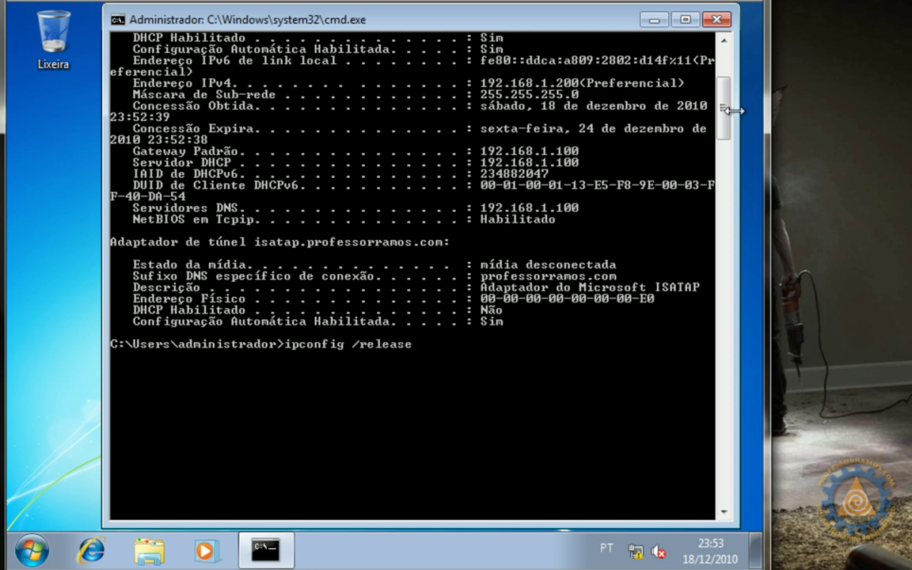
key(Return)
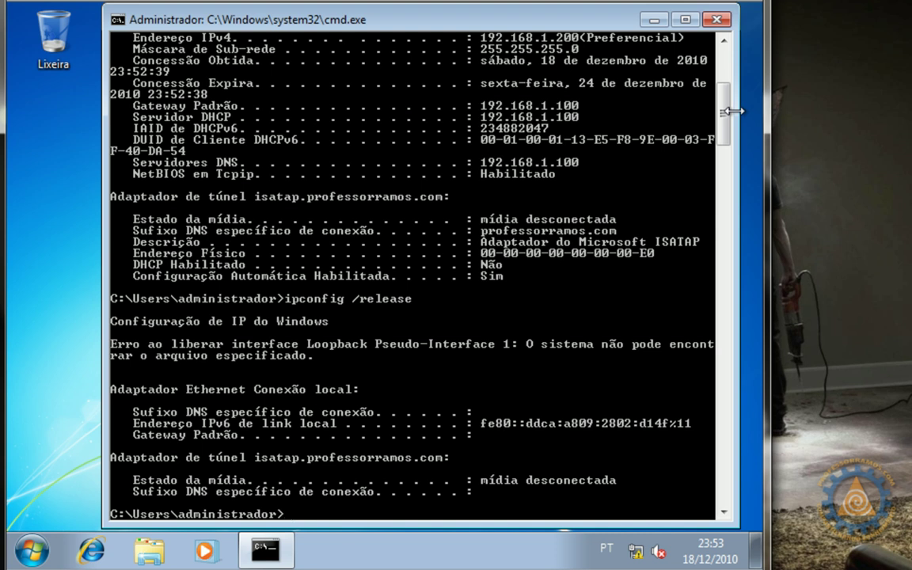
text(ipconfig /renew)
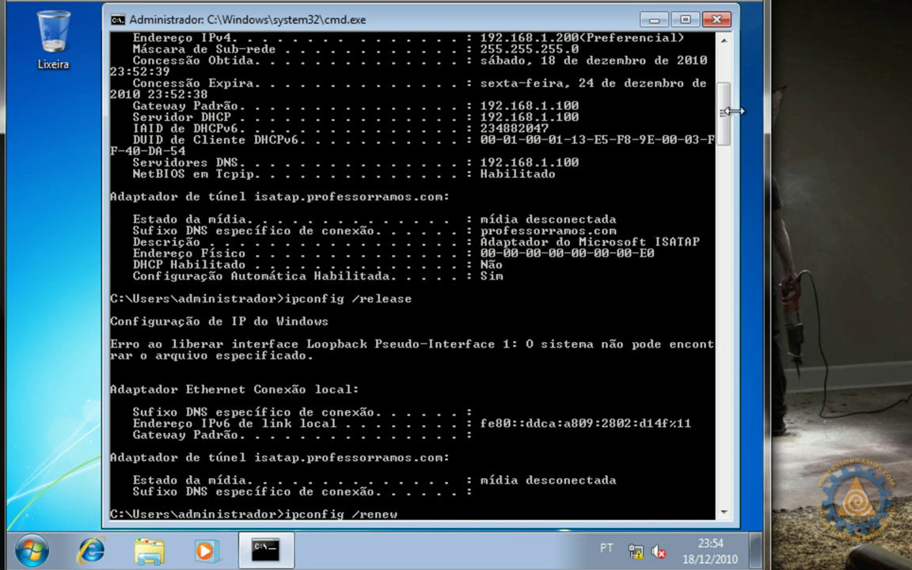
key(Return)
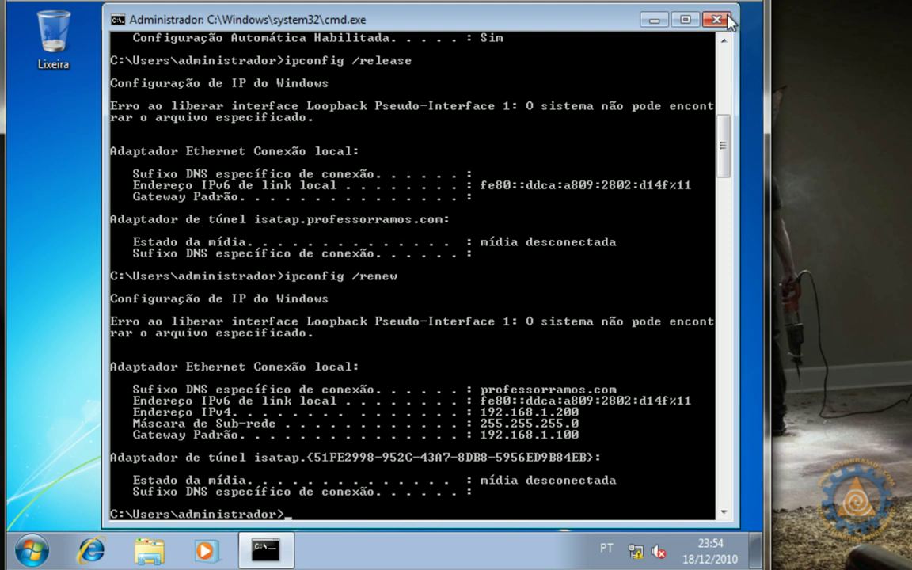
key(alt+F4)
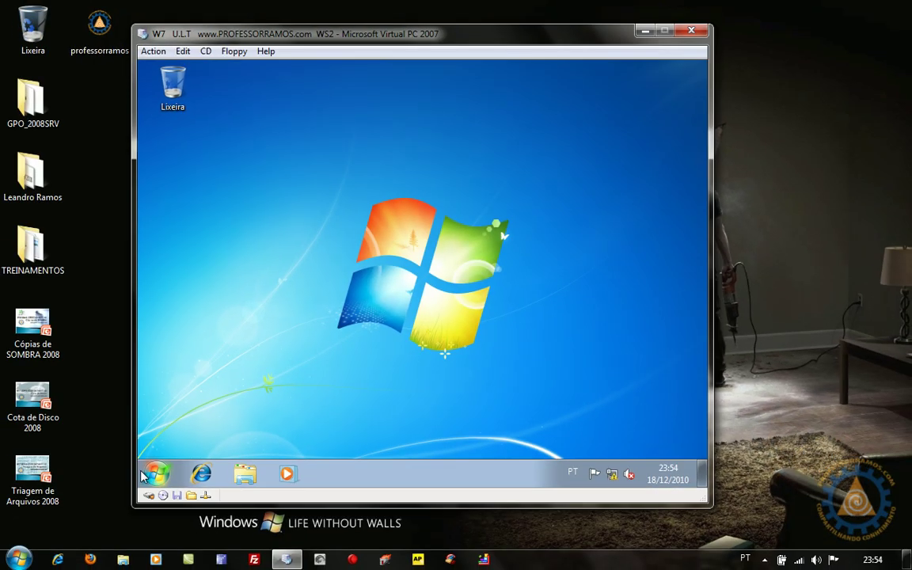
click(35, 548)
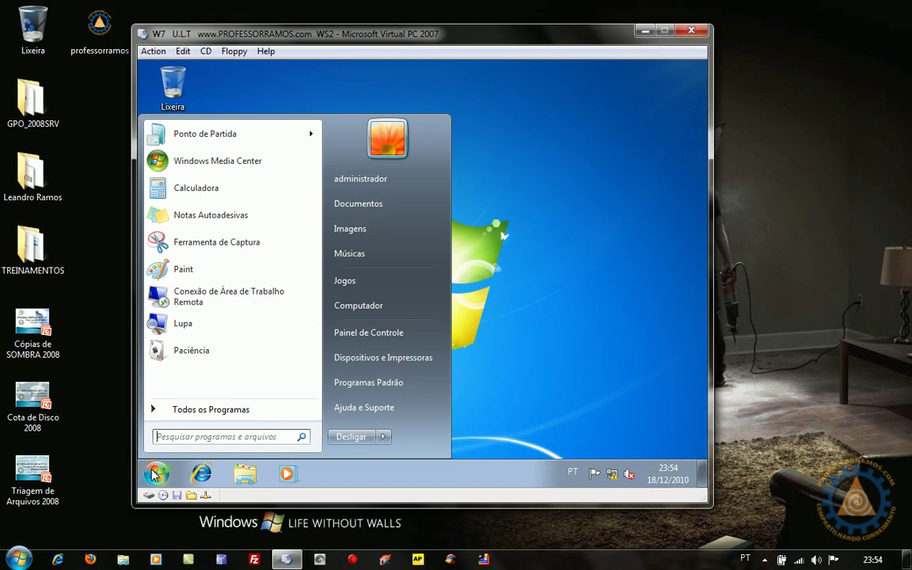
click(155, 473)
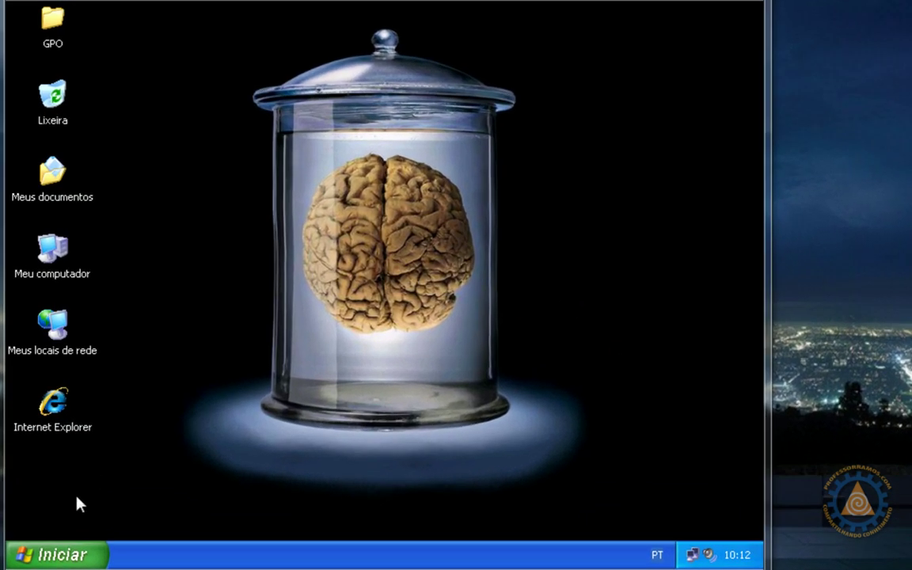
Step: On the Windows XP client, open the Protocolo TCP/IP properties of the lan connection in Conexões de rede
right_click(64, 327)
click(150, 494)
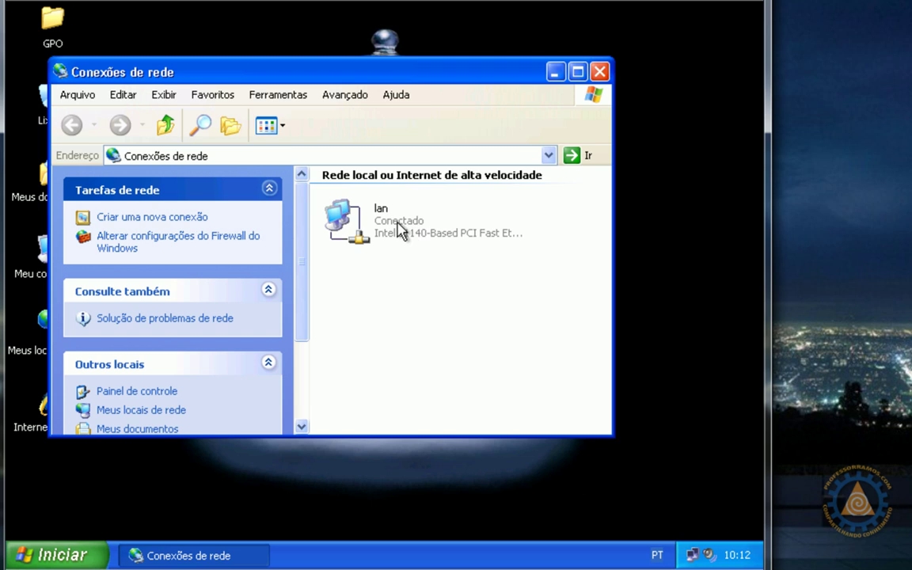
right_click(393, 227)
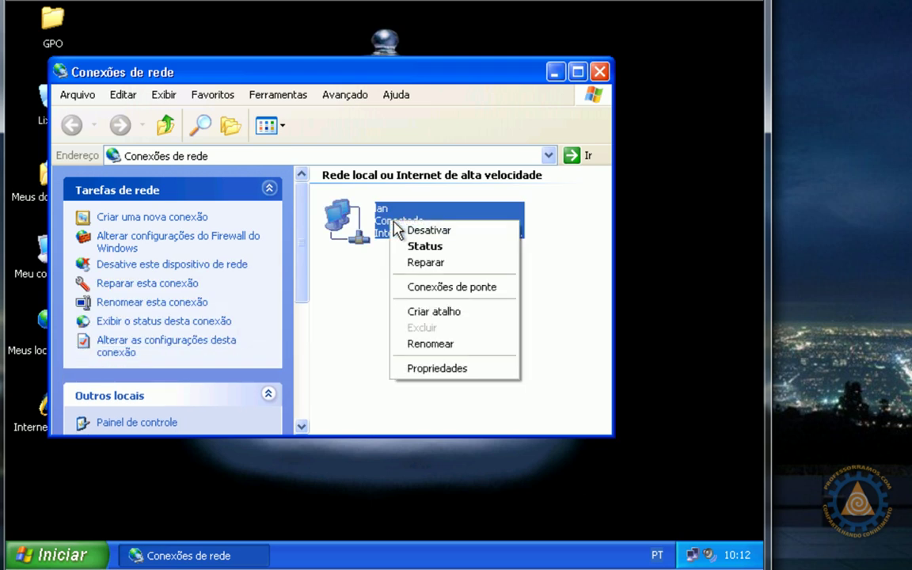
click(421, 369)
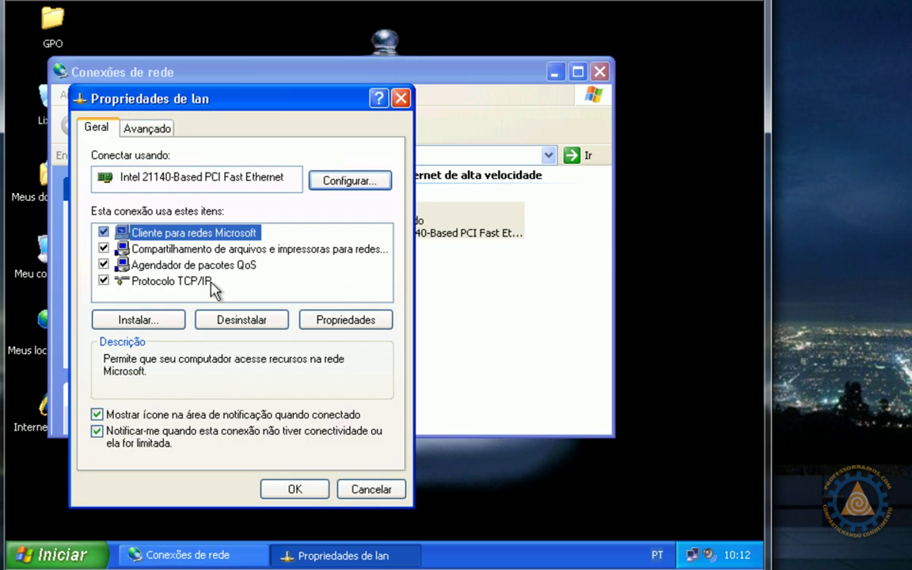
double_click(208, 282)
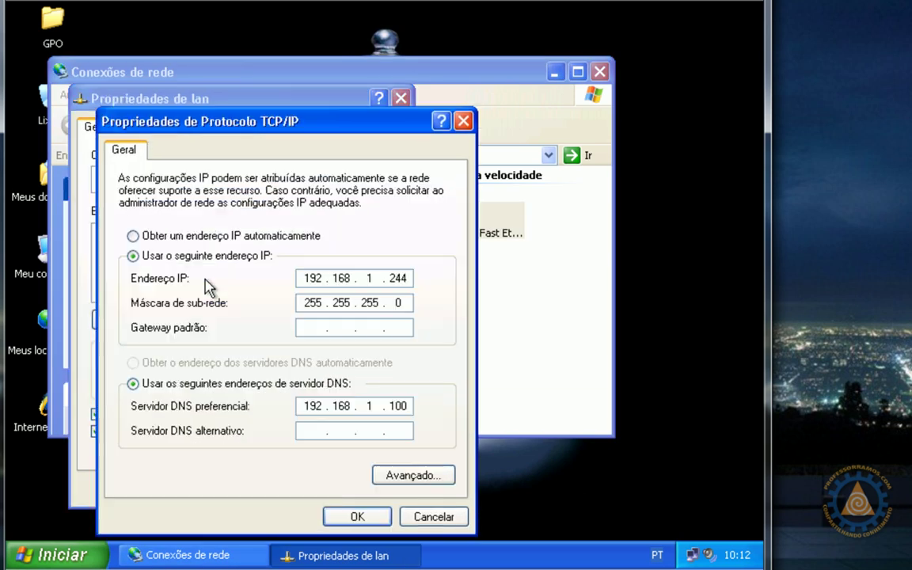
Step: Set the lan connection to obtain its IP address and DNS server addresses automatically, and apply the connection properties
click(140, 237)
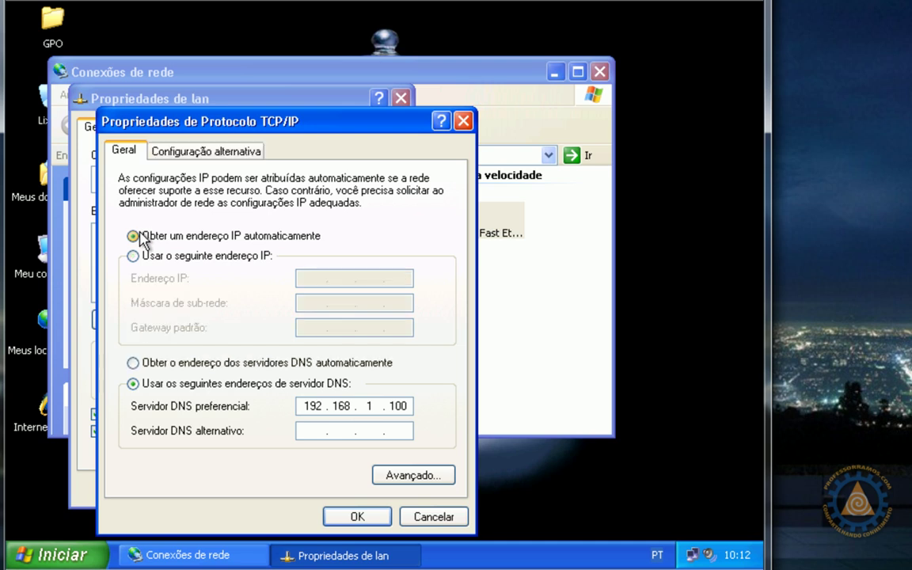
click(168, 365)
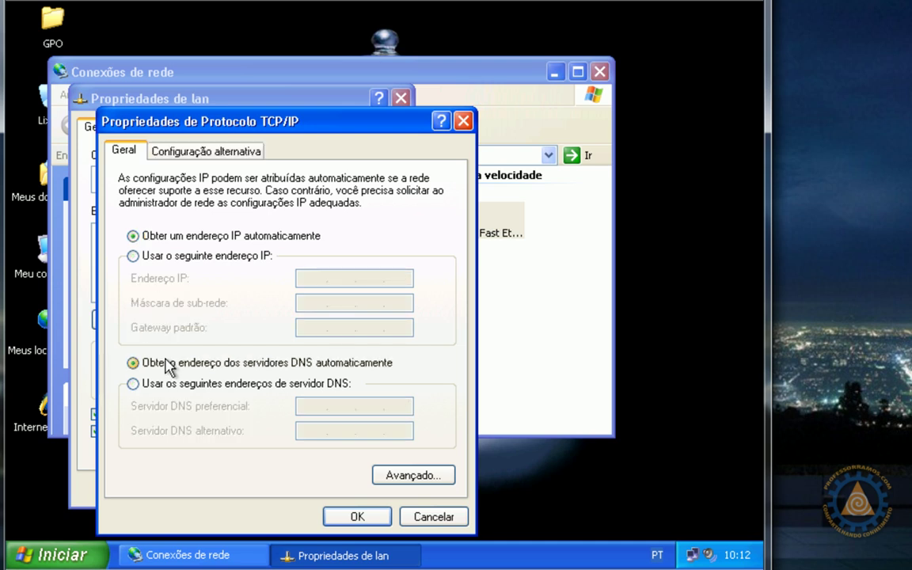
click(358, 518)
click(292, 489)
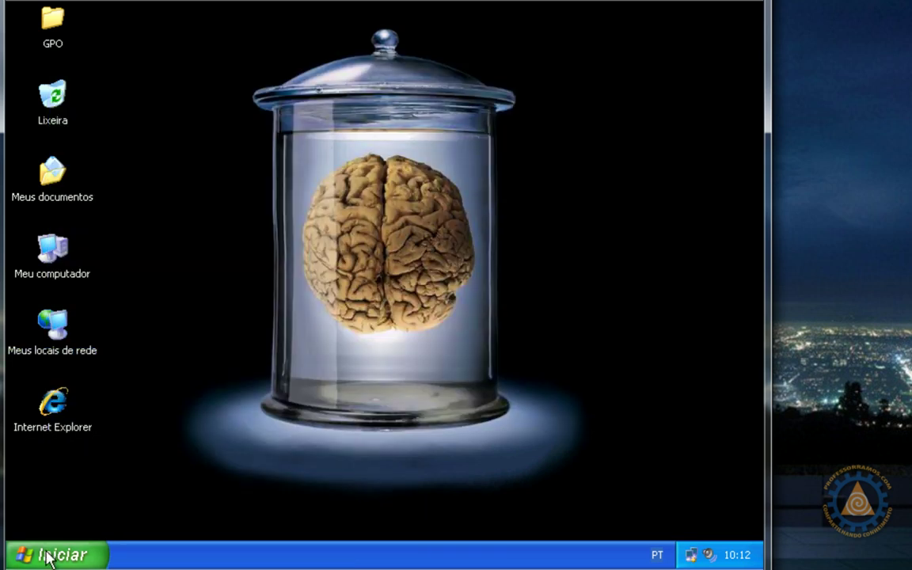
Step: Open a command prompt on the Windows XP client and run ipconfig twice to check its assigned address
click(17, 552)
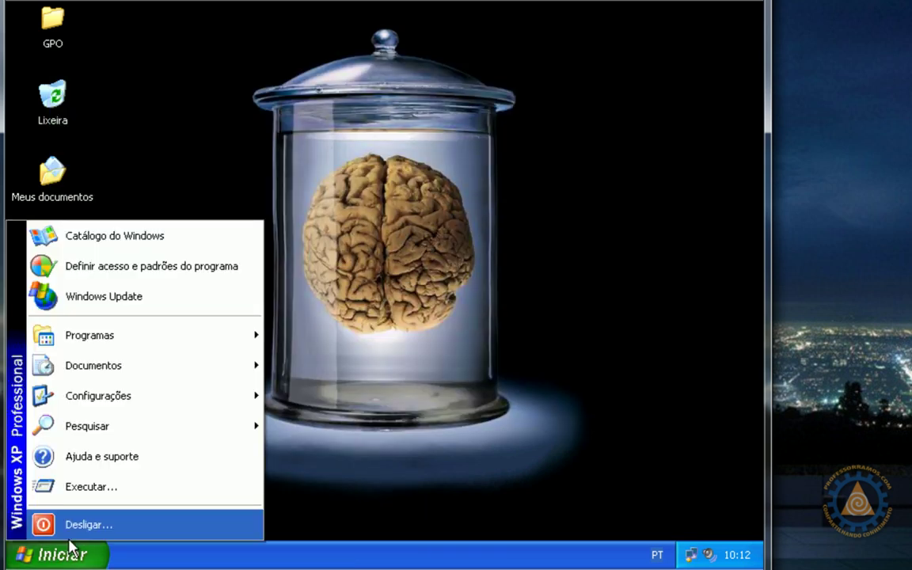
click(111, 486)
key(Return)
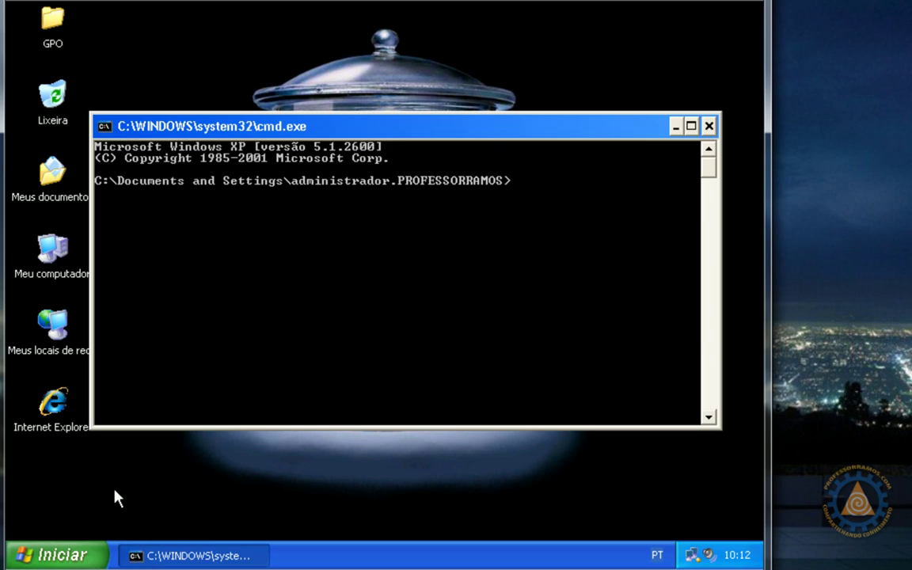
text(ipconfig)
key(Return)
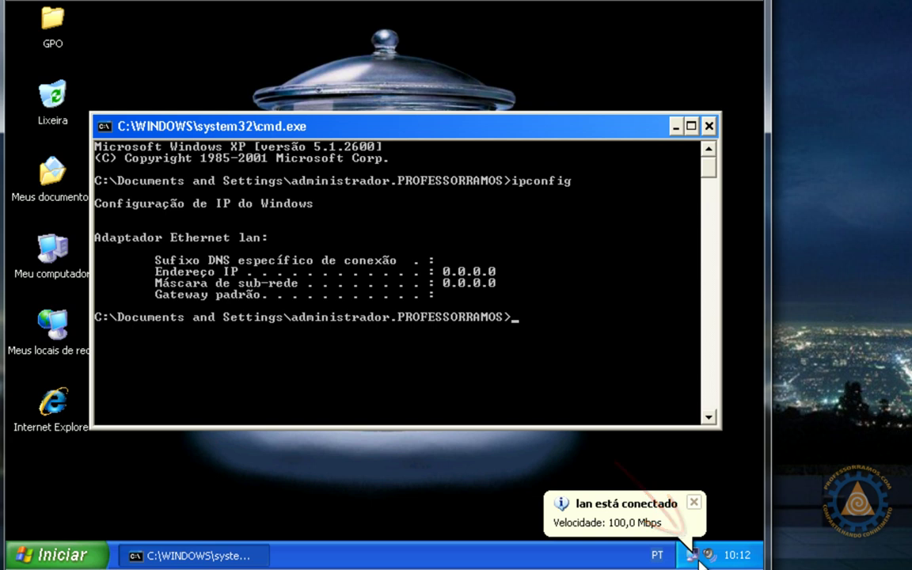
key(Up)
key(Return)
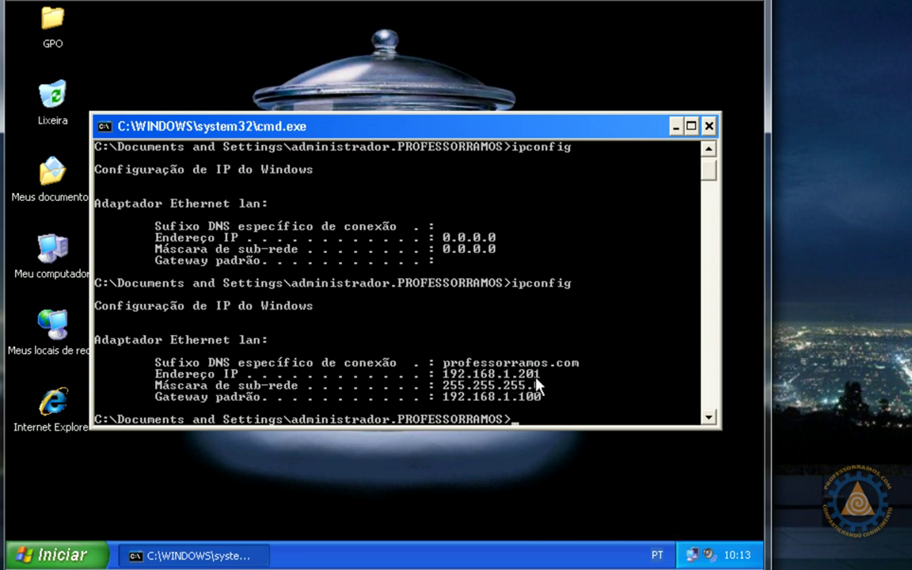
Step: Clear the command prompt with cls and display the Windows XP client's full IP configuration with ipconfig /all
text(cls)
key(Return)
text(ipconfig)
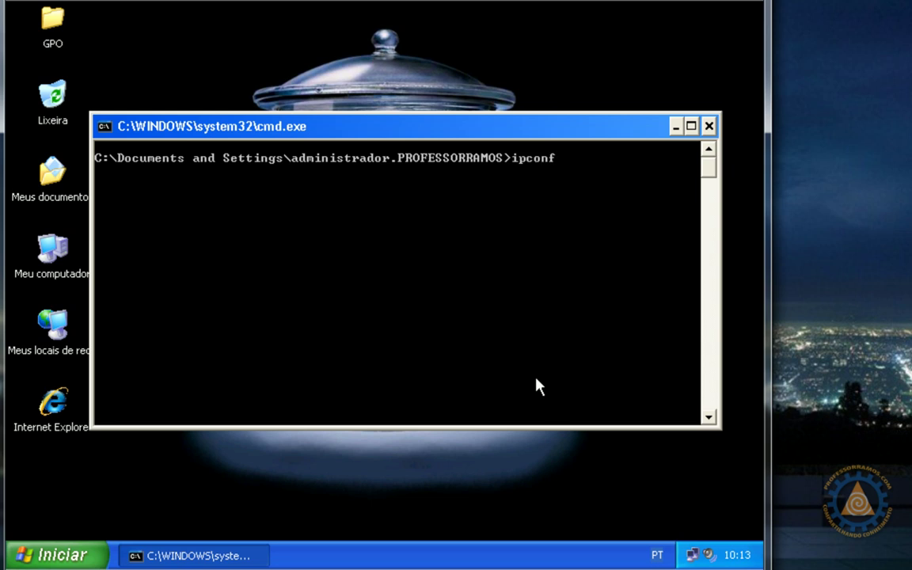
text( /all)
key(Return)
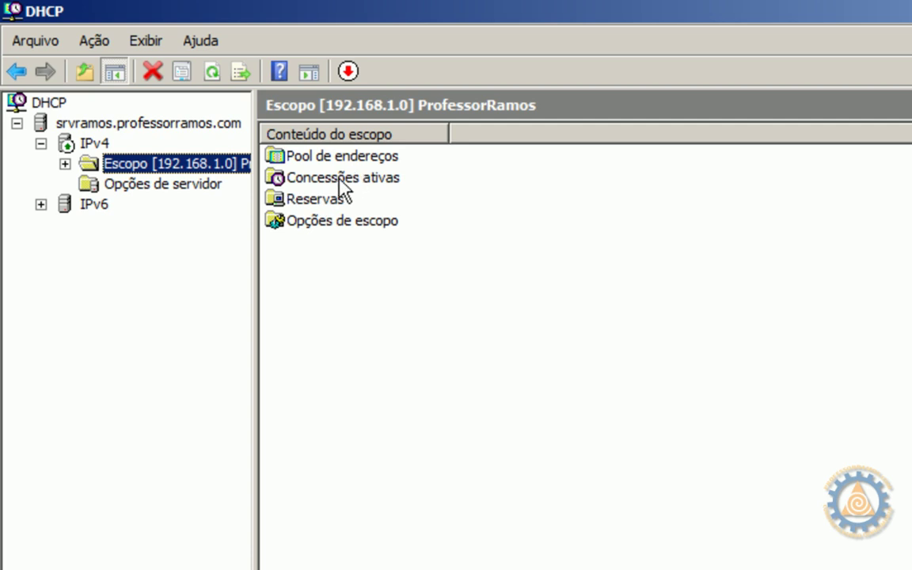
Step: In the server's DHCP console, open Concessões ativas of scope 192.168.1.0, refresh the list, and examine the client leases
double_click(340, 179)
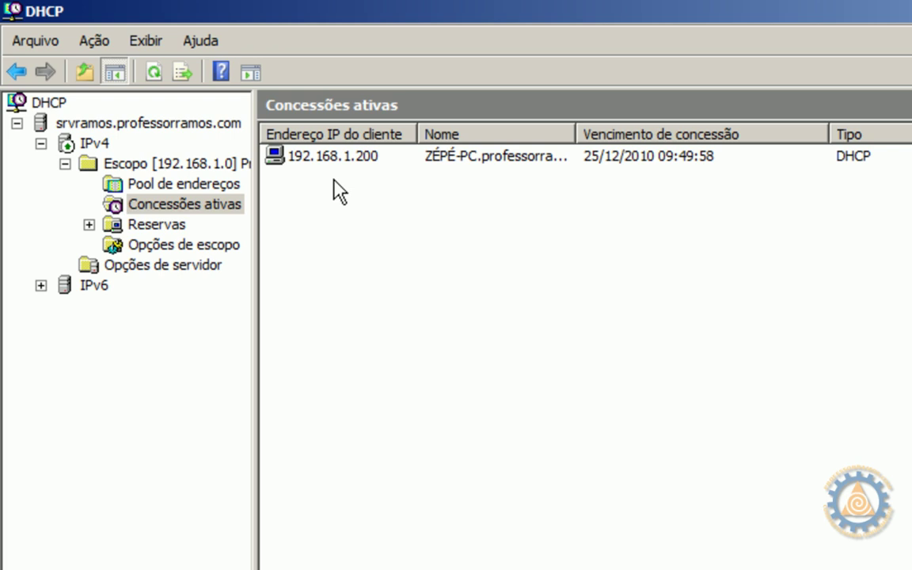
key(F5)
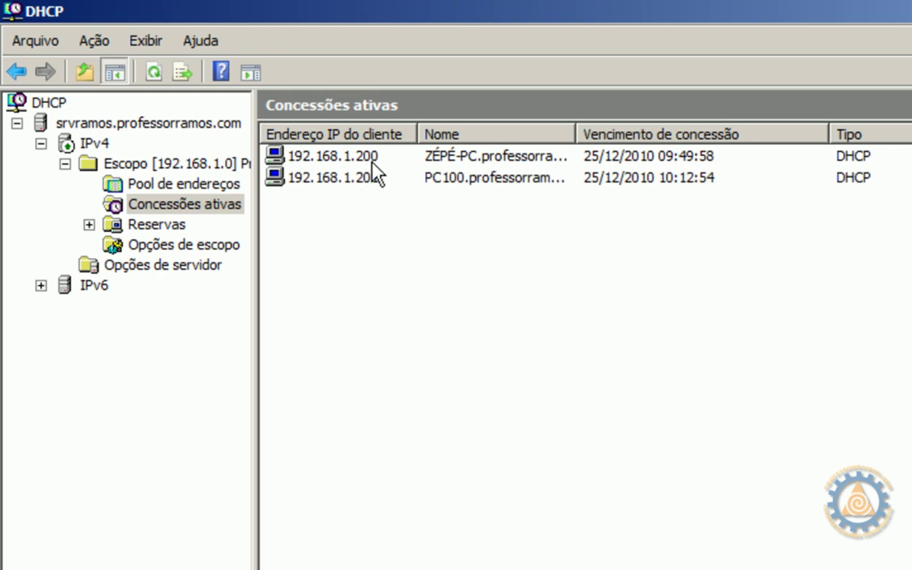
click(377, 162)
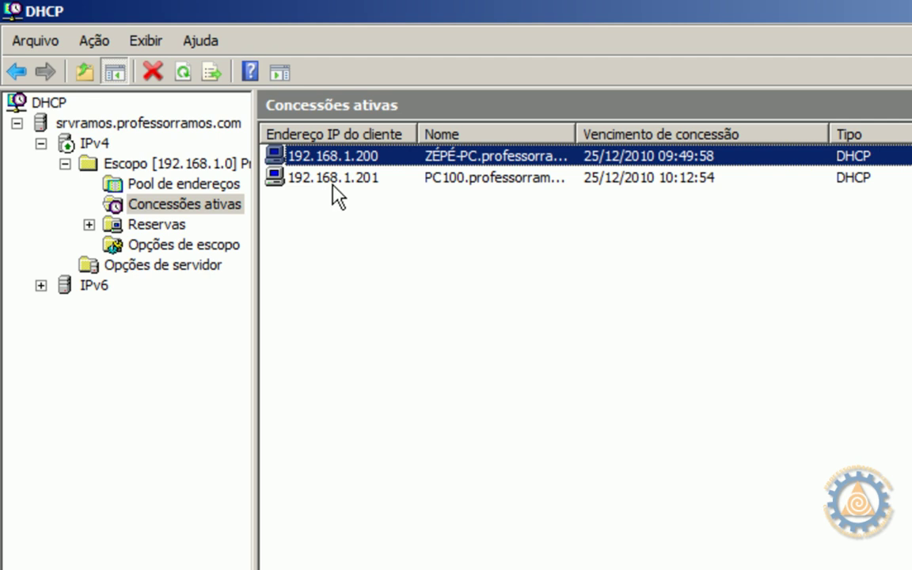
click(464, 179)
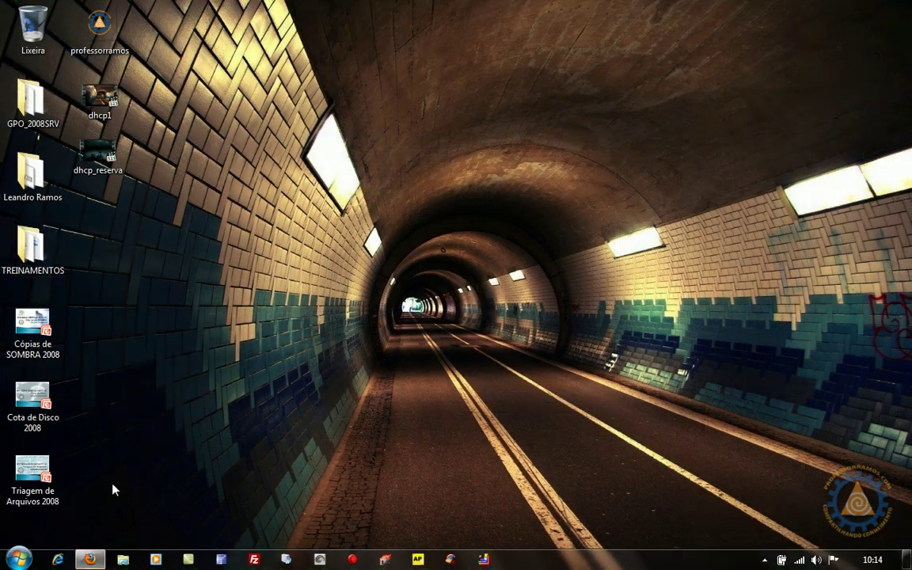
Step: Switch to Firefox on the host and show the professorramos Home page
click(90, 560)
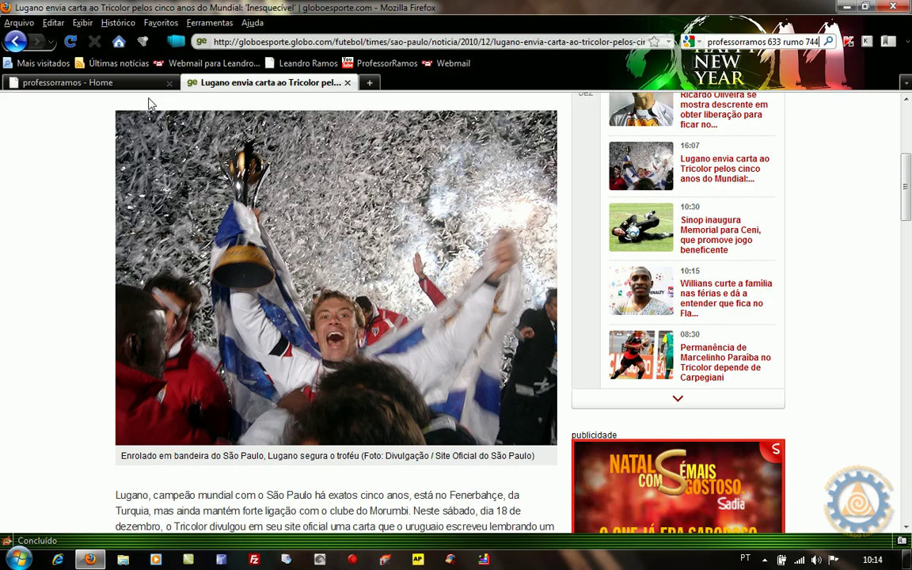
click(139, 85)
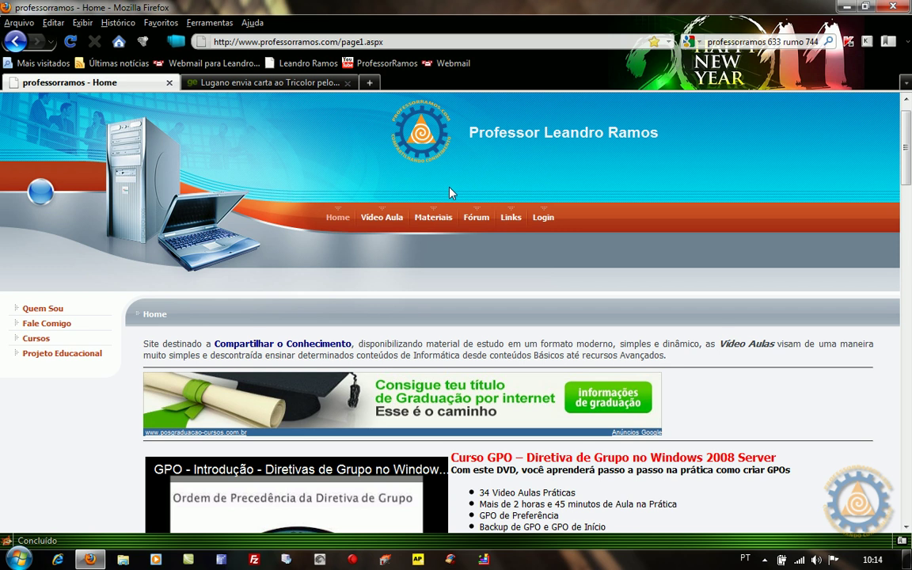